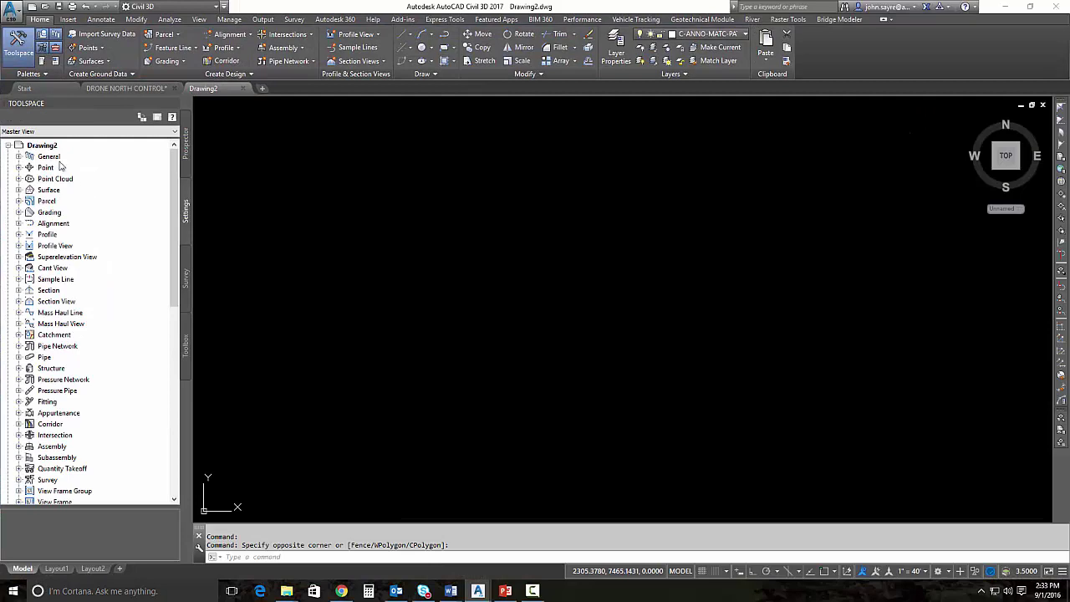
# Set the drawing's coordinate zone to the USA, Arkansas category and Arkansas North Zone, US FT (ARHP-NF)
pyautogui.rightClick(52, 147)
pyautogui.click(87, 152)
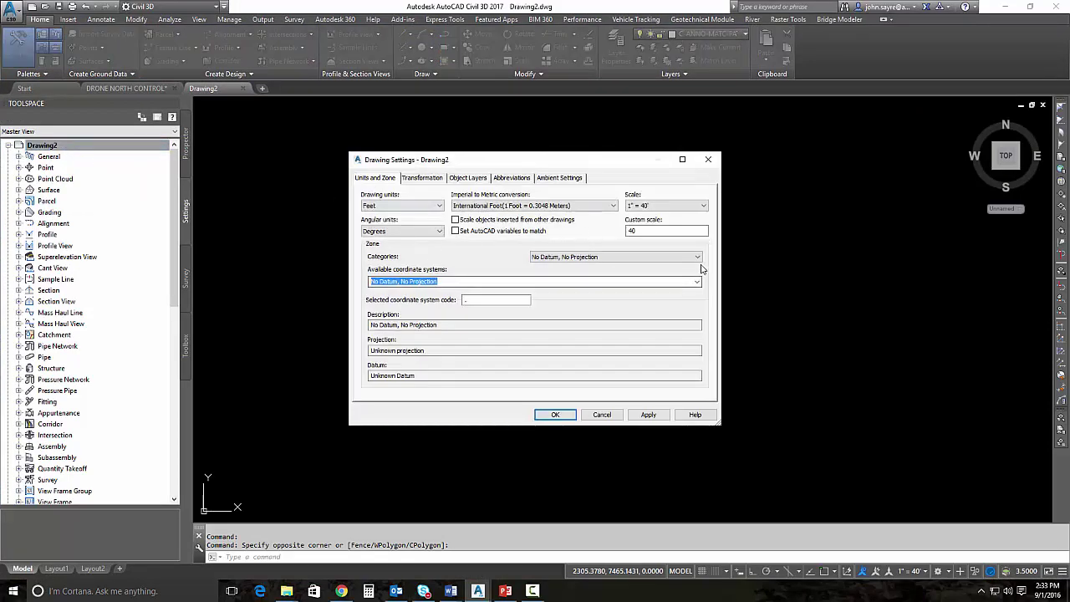
pyautogui.click(697, 257)
pyautogui.moveTo(699, 289); pyautogui.dragTo(698, 418)
pyautogui.click(577, 382)
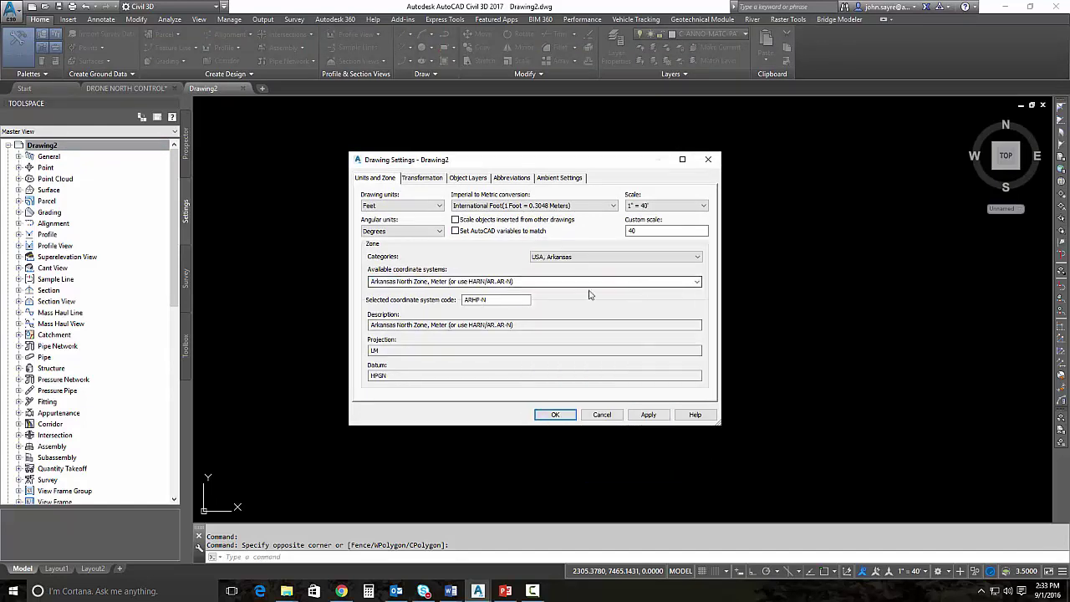
pyautogui.click(697, 282)
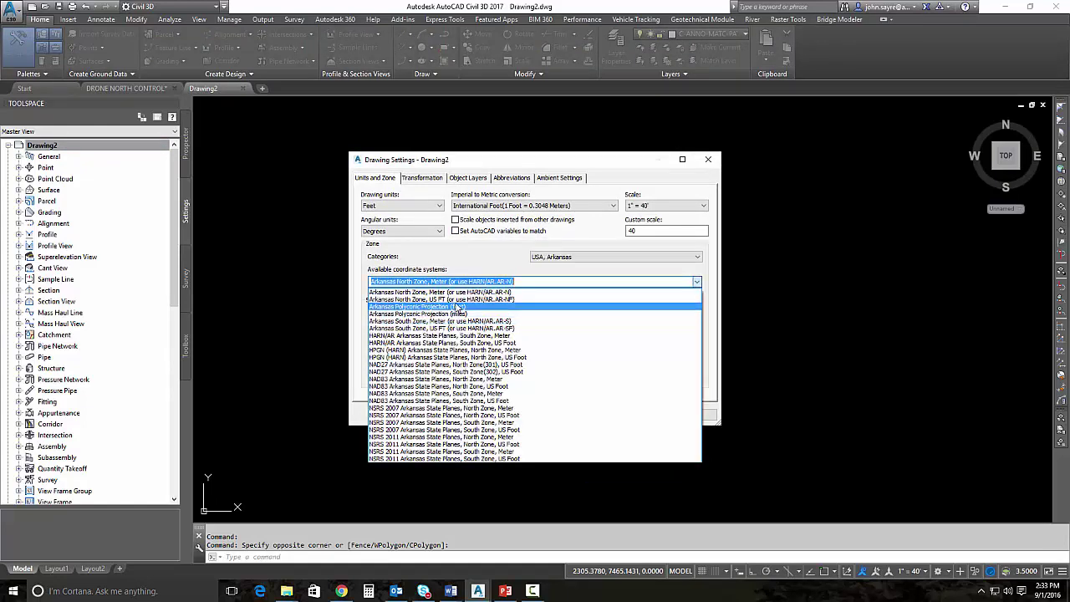
pyautogui.click(462, 299)
pyautogui.click(648, 414)
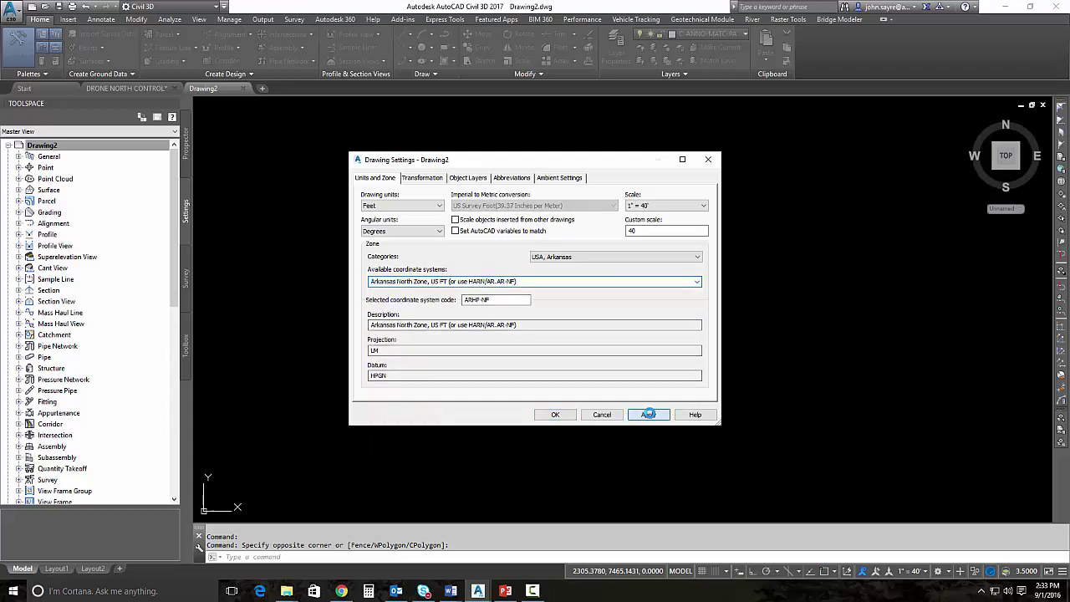
pyautogui.click(554, 415)
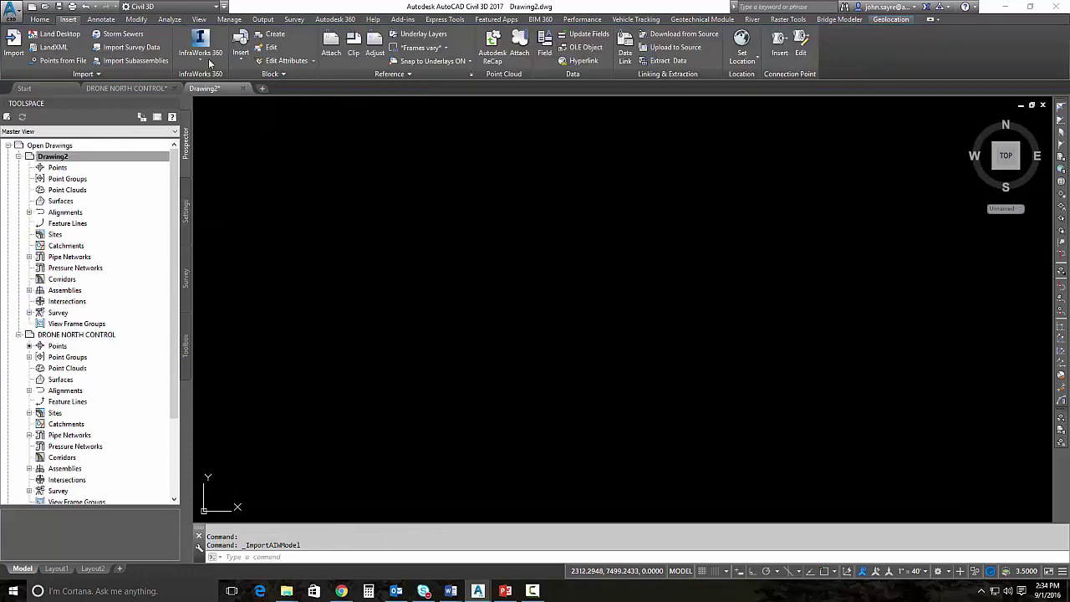
# Start opening an InfraWorks 360 model and choose New Residential Sub from Documents, Autodesk InfraWorks Models, Autodesk 360, folder 130550
pyautogui.click(201, 46)
pyautogui.click(219, 80)
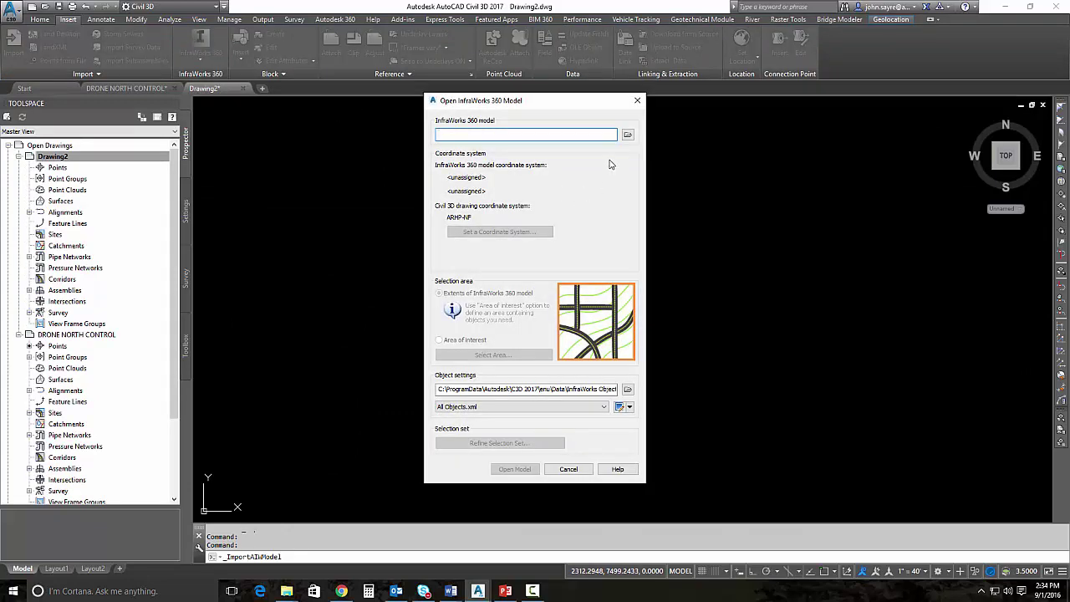
pyautogui.click(628, 135)
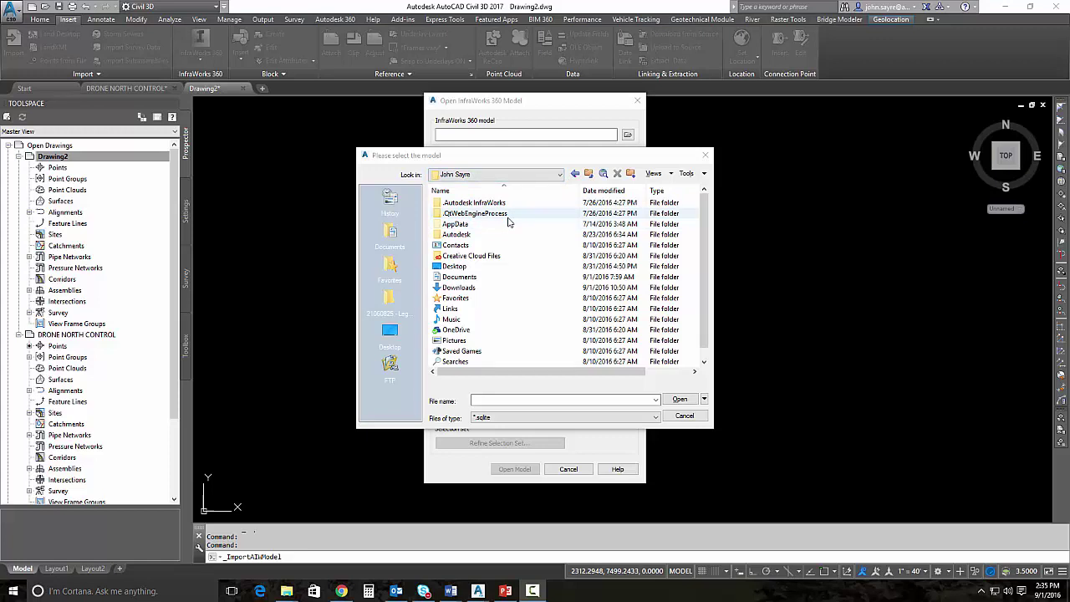
pyautogui.click(547, 175)
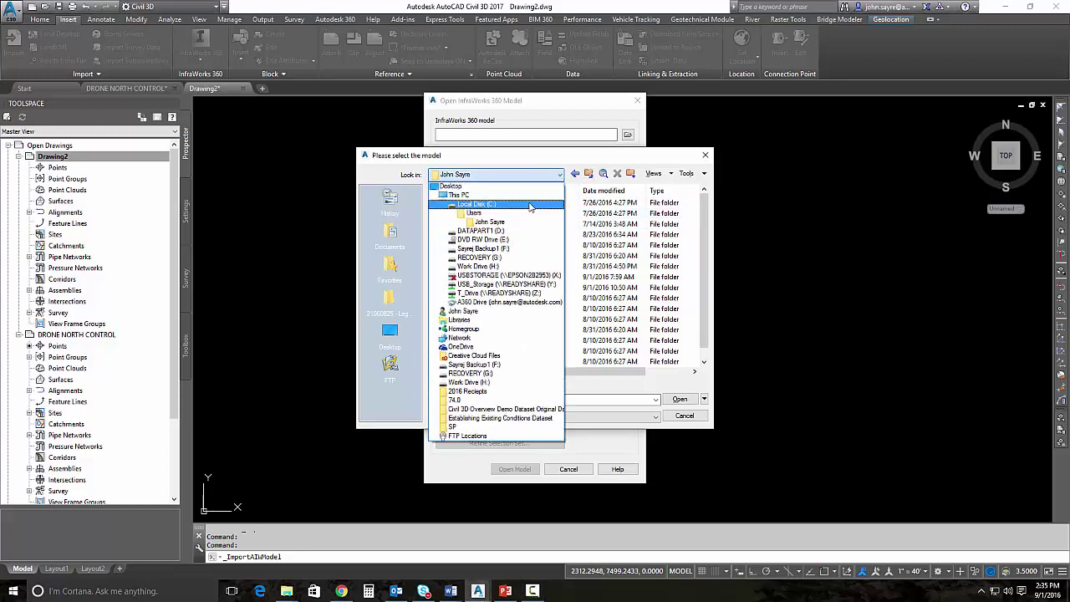
pyautogui.click(496, 223)
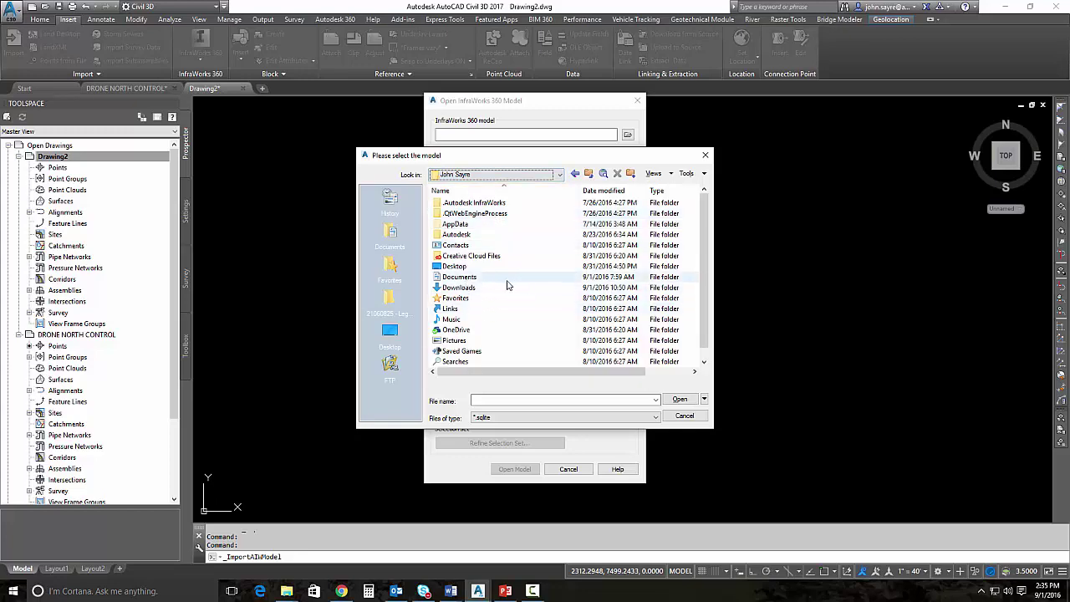
pyautogui.doubleClick(470, 277)
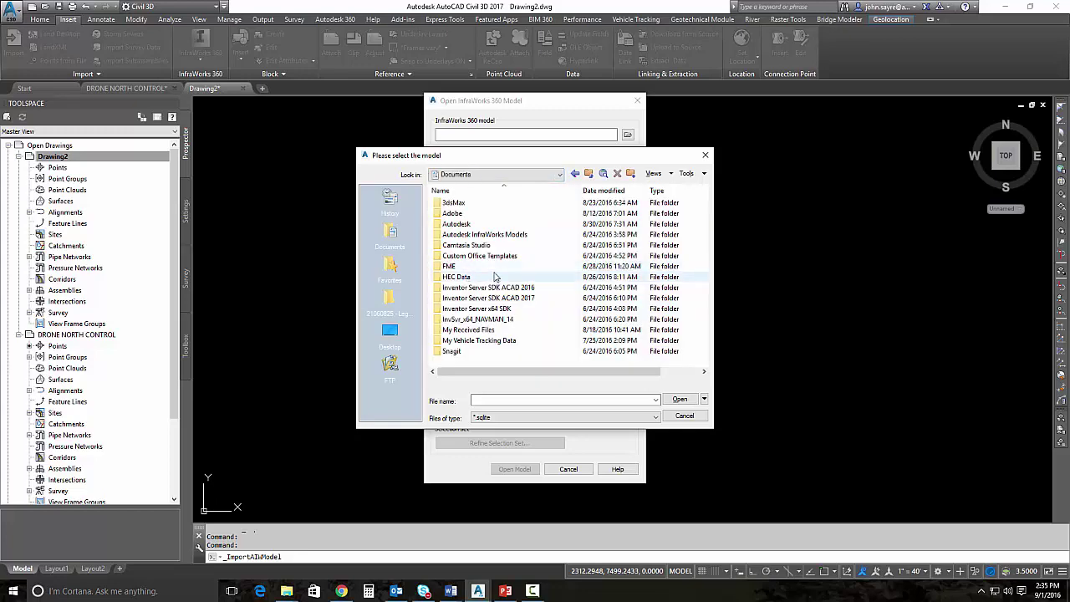
pyautogui.doubleClick(479, 235)
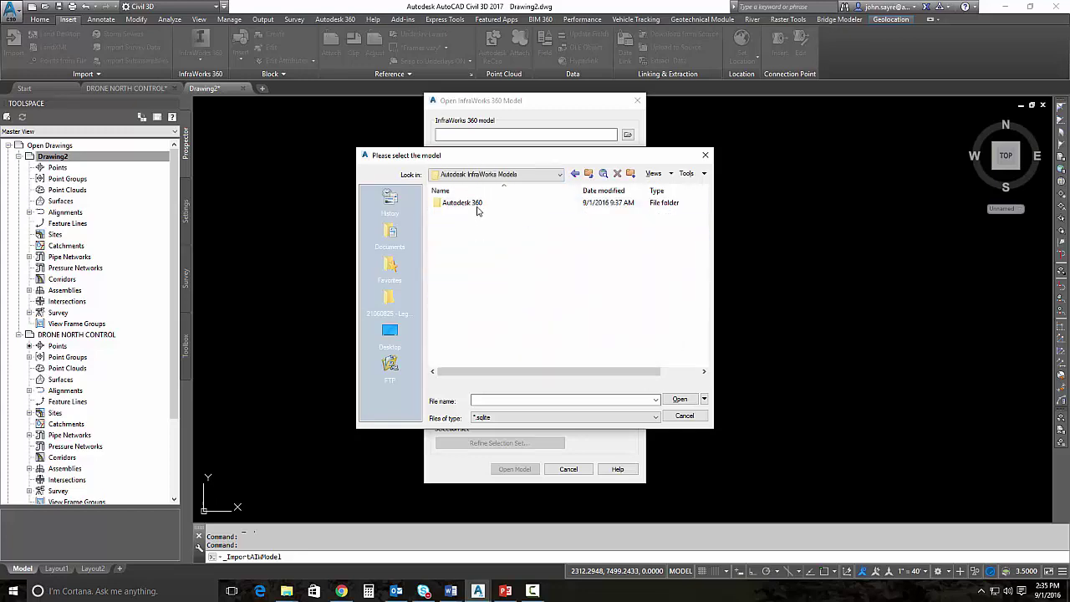
pyautogui.doubleClick(472, 204)
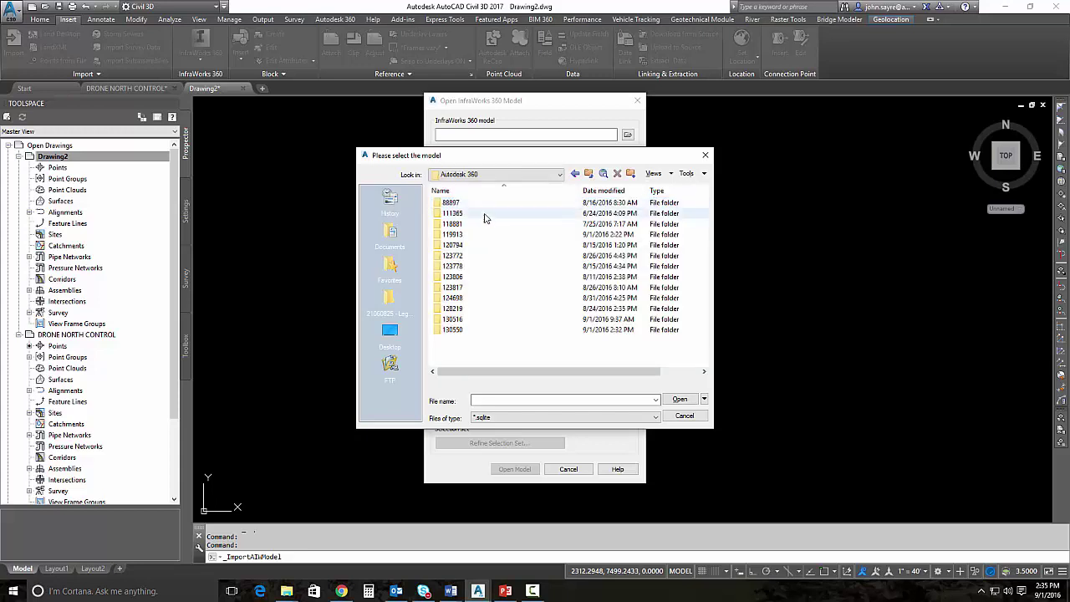
pyautogui.doubleClick(458, 331)
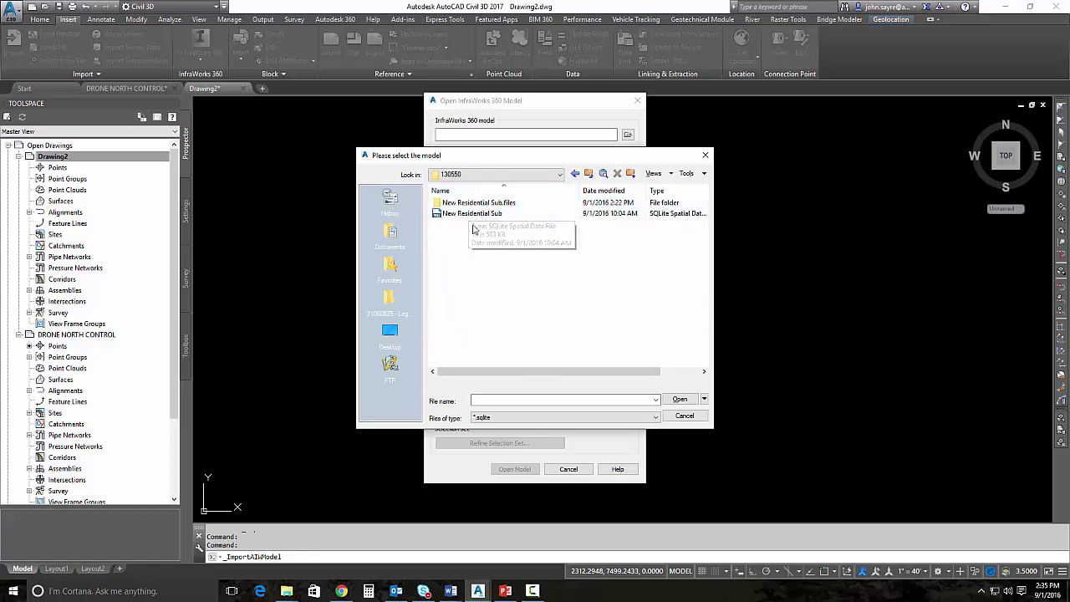
pyautogui.click(472, 214)
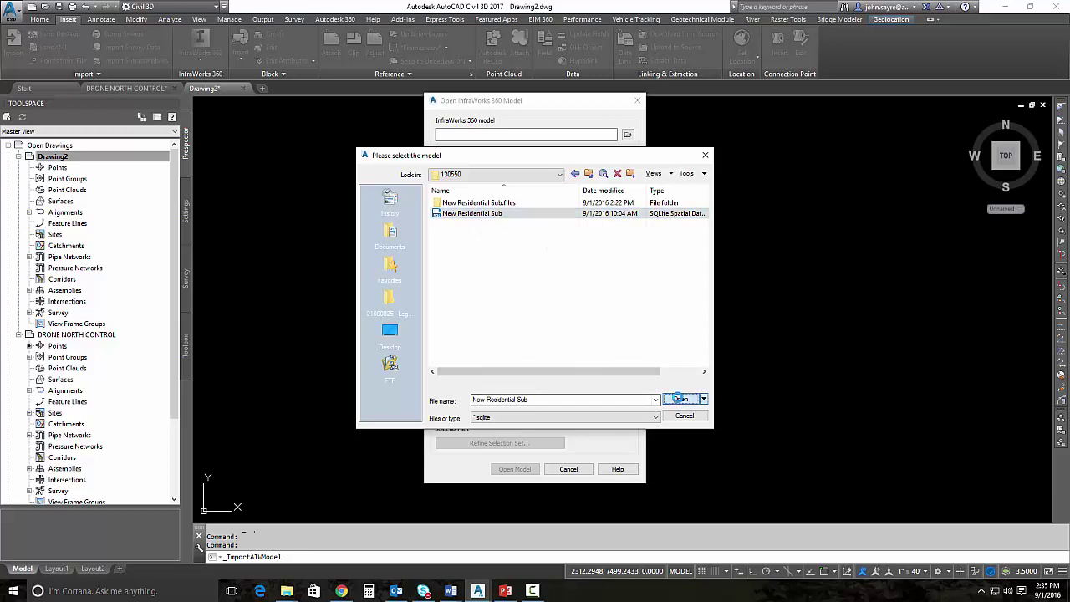
pyautogui.click(679, 401)
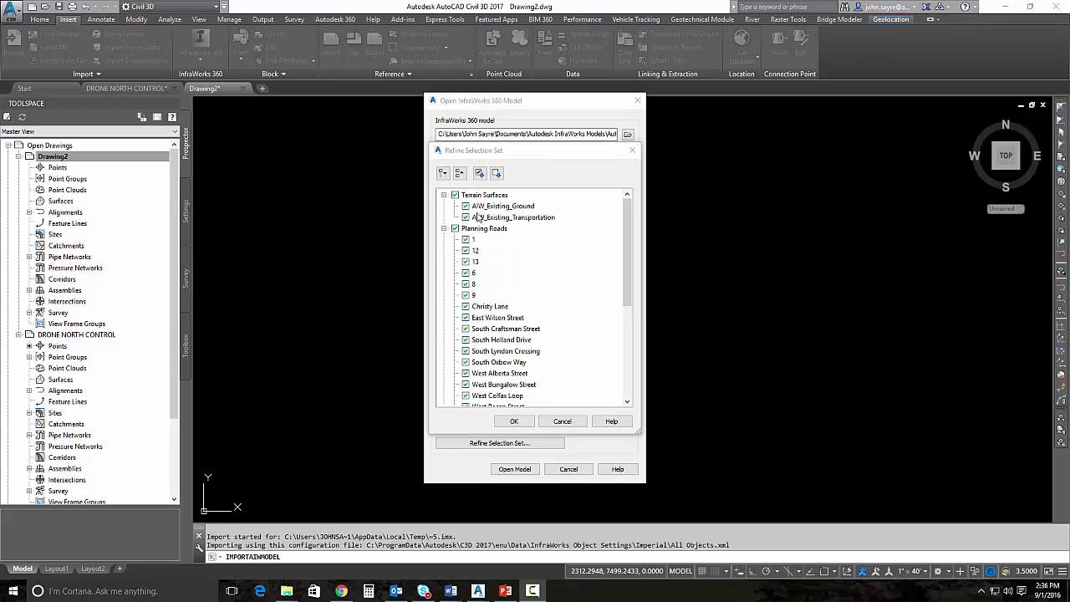
# Refine the selection set to only the AIW_Existing_Ground surface, excluding AIW_Existing_Transportation, planning roads and water areas, and open the model
pyautogui.click(459, 173)
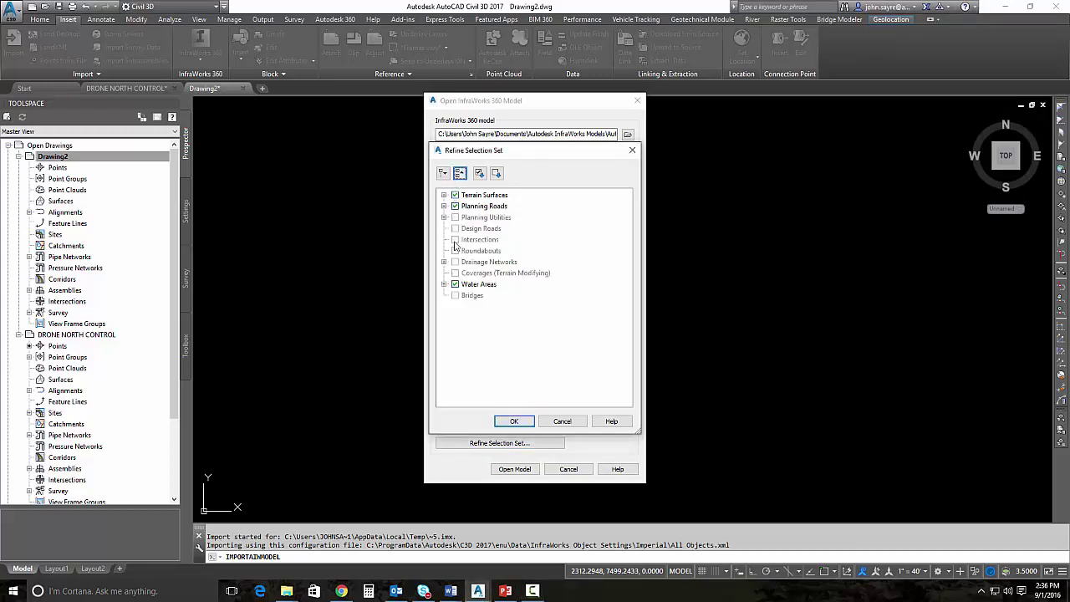
pyautogui.click(455, 205)
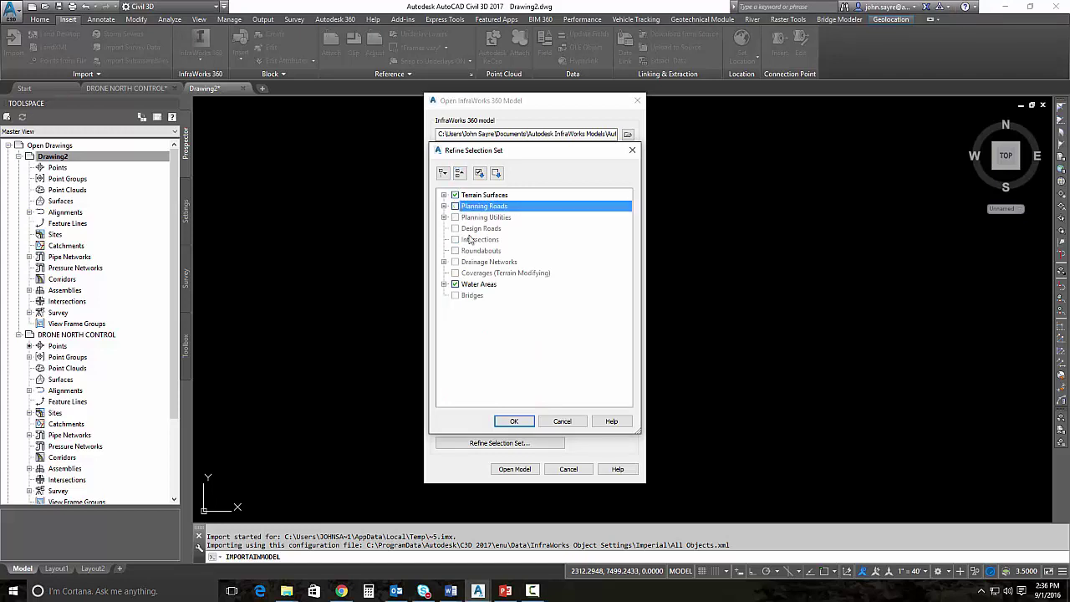
pyautogui.click(455, 284)
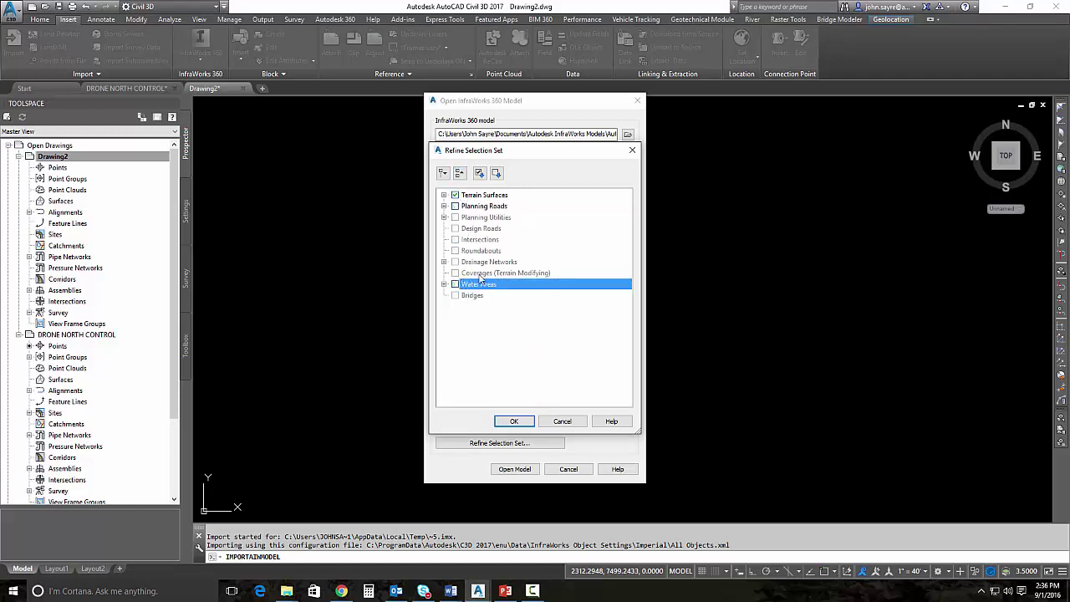
pyautogui.click(443, 195)
pyautogui.click(466, 217)
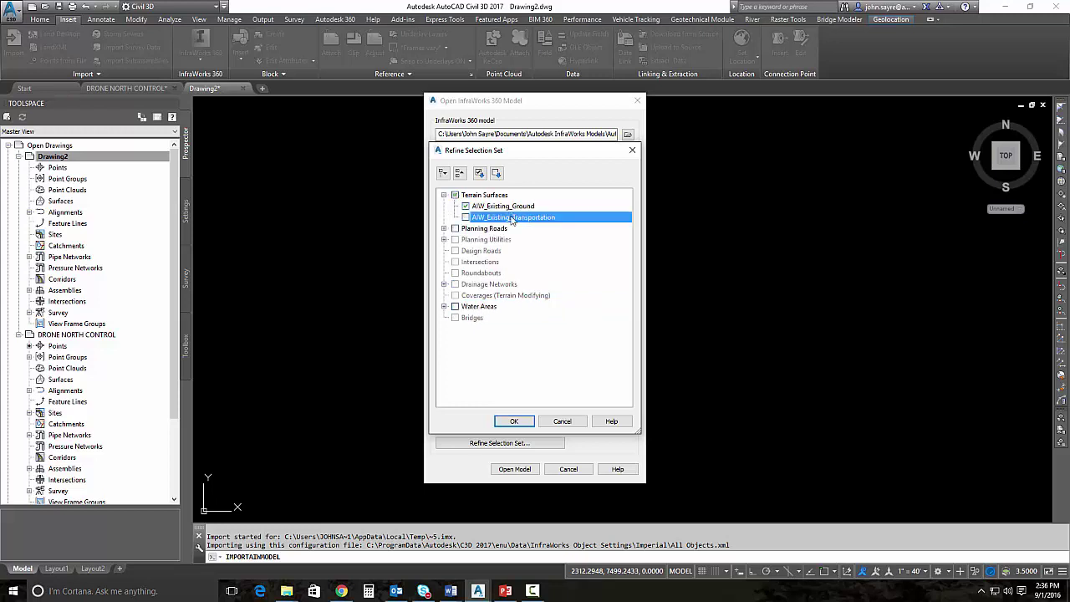
pyautogui.click(515, 422)
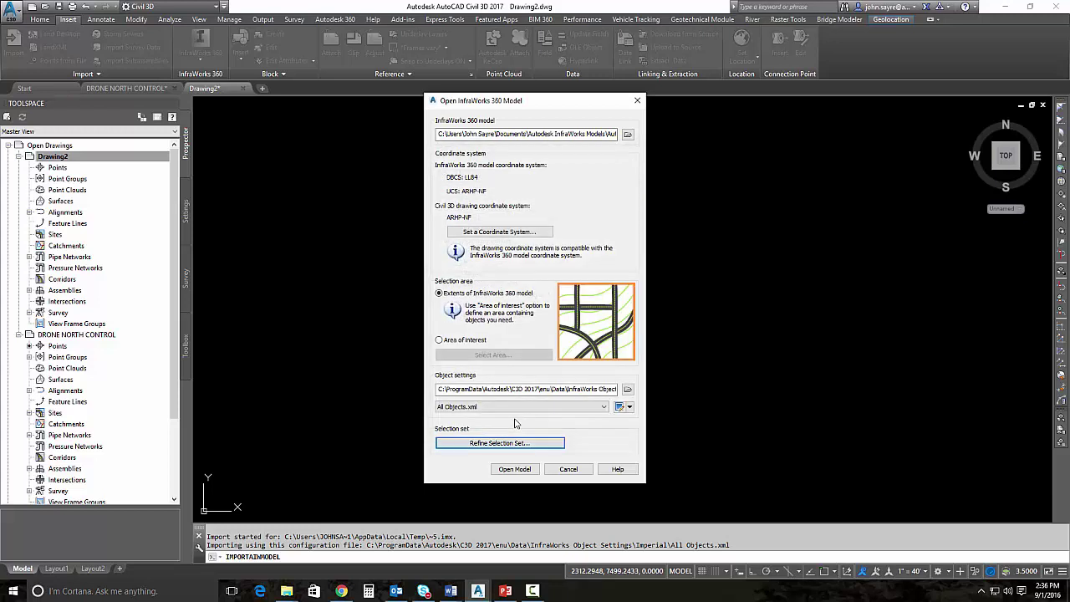
pyautogui.click(514, 469)
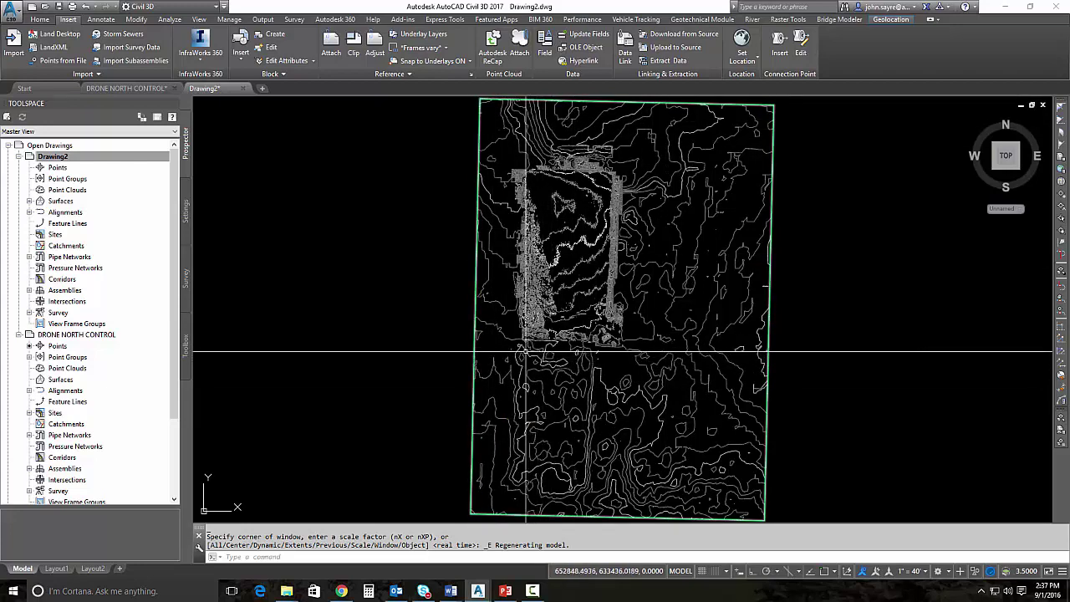
# Examine the imported existing ground contours, especially the dense rectangular area in the northwest part of the surface
pyautogui.scroll(2, 509, 269)
pyautogui.moveTo(510, 269); pyautogui.dragTo(499, 375, button='middle')
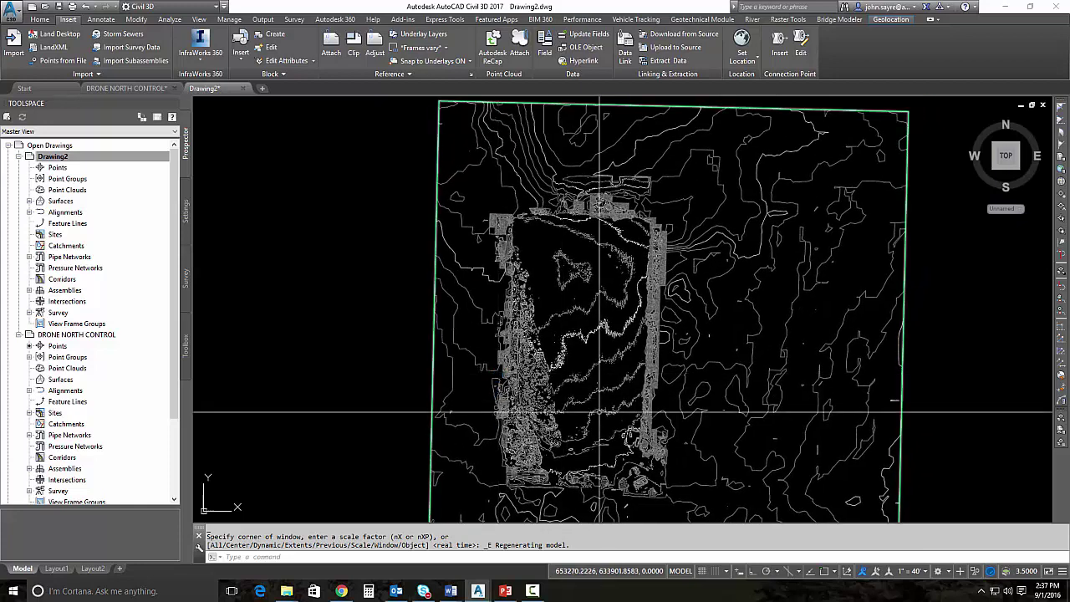
pyautogui.scroll(2, 614, 412)
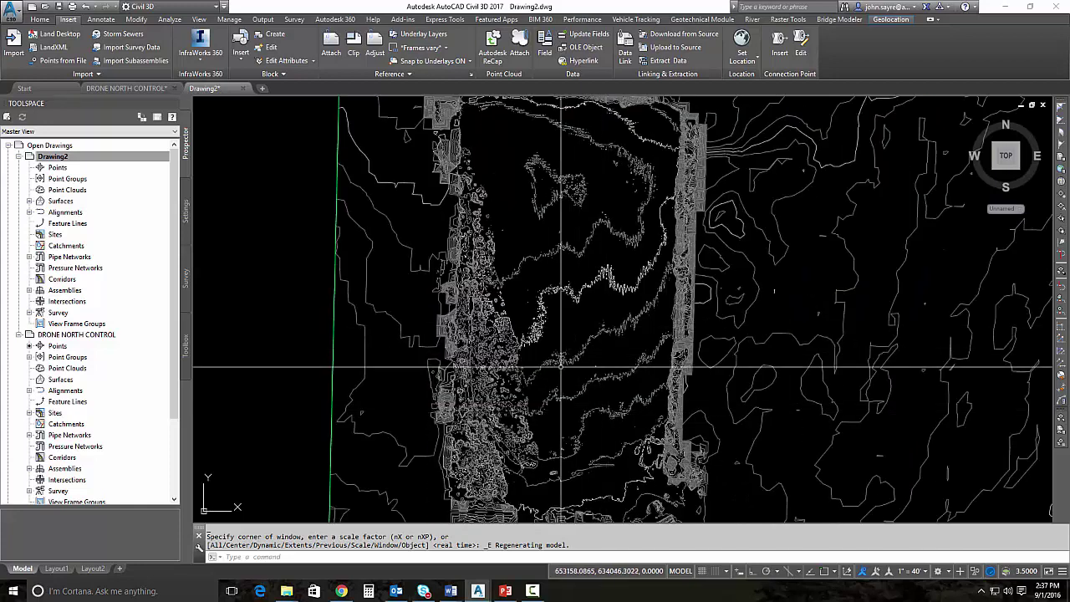
pyautogui.scroll(-6, 548, 380)
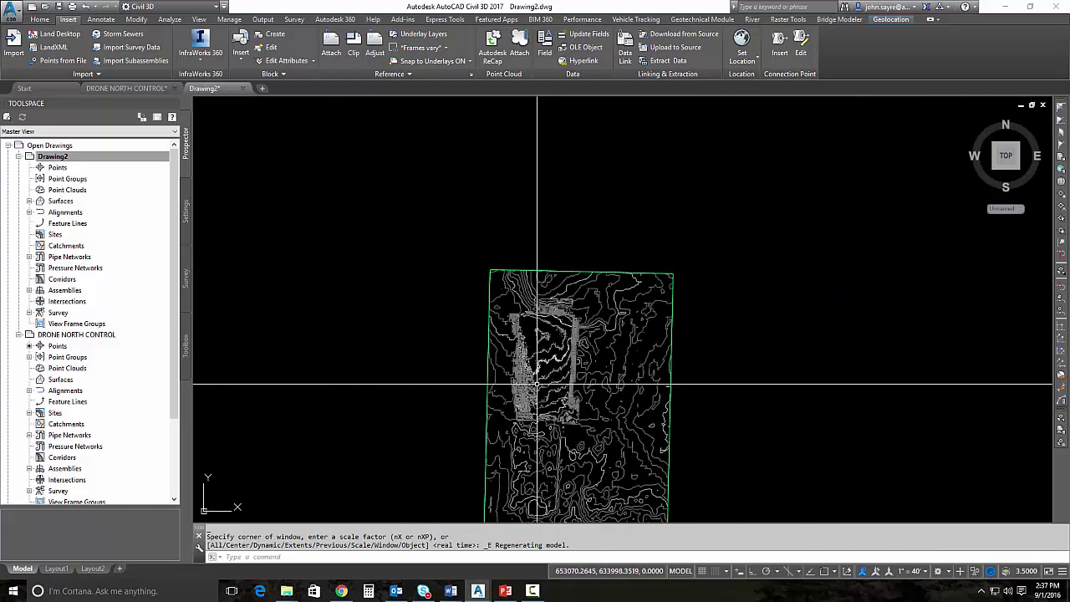
pyautogui.scroll(4, 539, 385)
pyautogui.scroll(2, 537, 387)
pyautogui.scroll(-2, 539, 389)
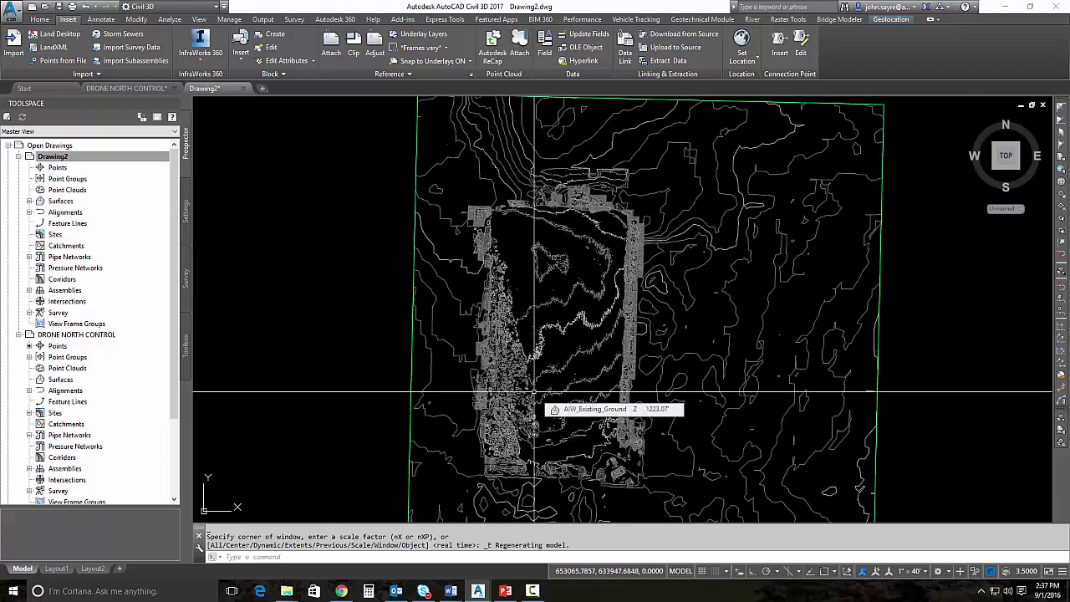
# Expand the drawing's surfaces down to the definition items of AIW_Existing_Ground
pyautogui.click(29, 202)
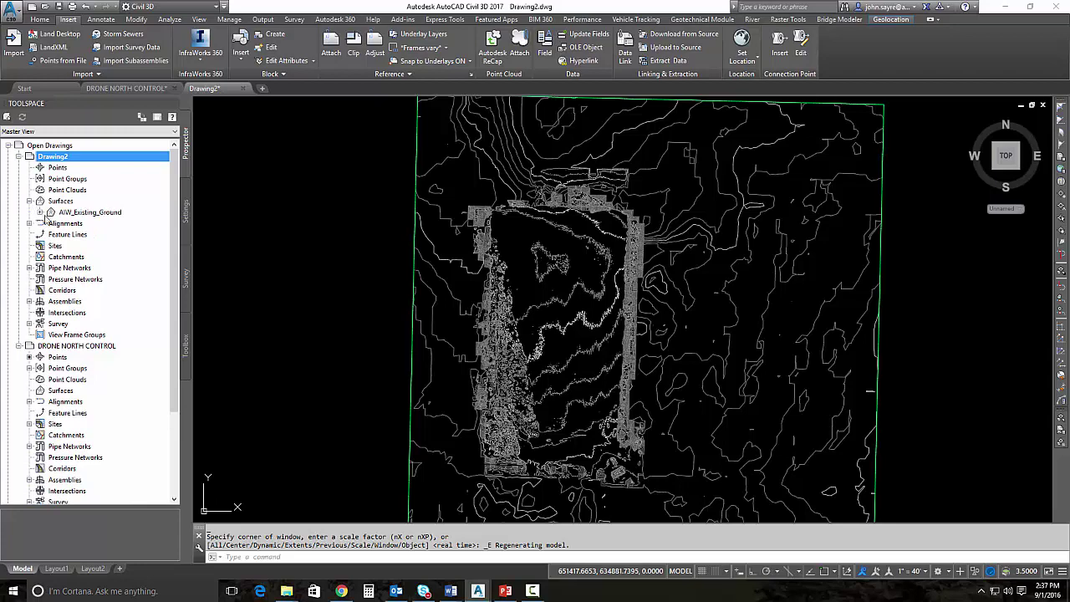
pyautogui.click(41, 214)
pyautogui.click(50, 246)
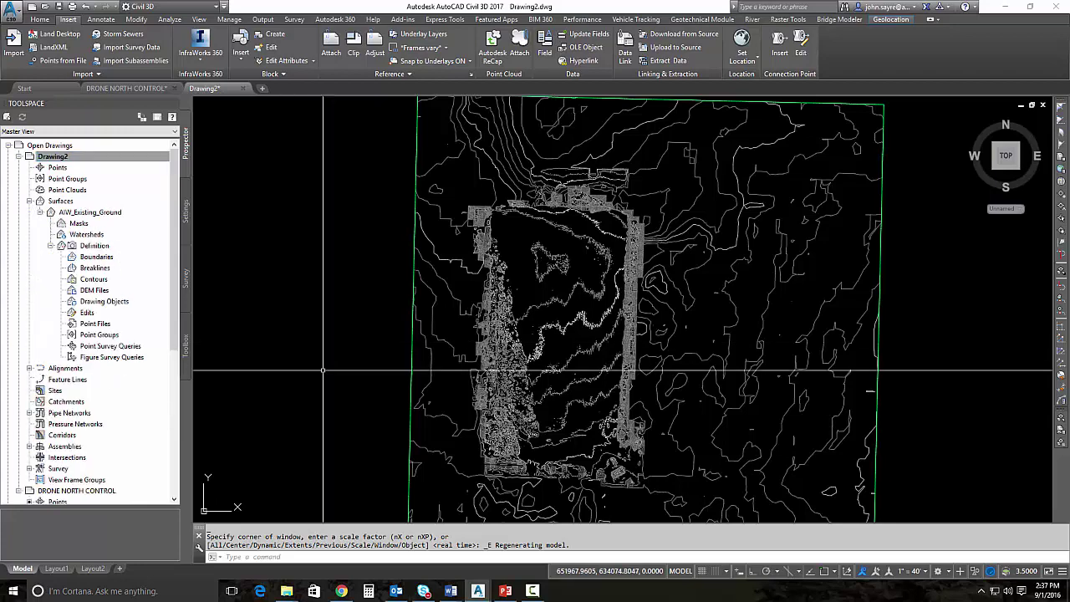
# Draw a rectangle closely enclosing the dense contour area of the existing ground surface
pyautogui.write('rec')
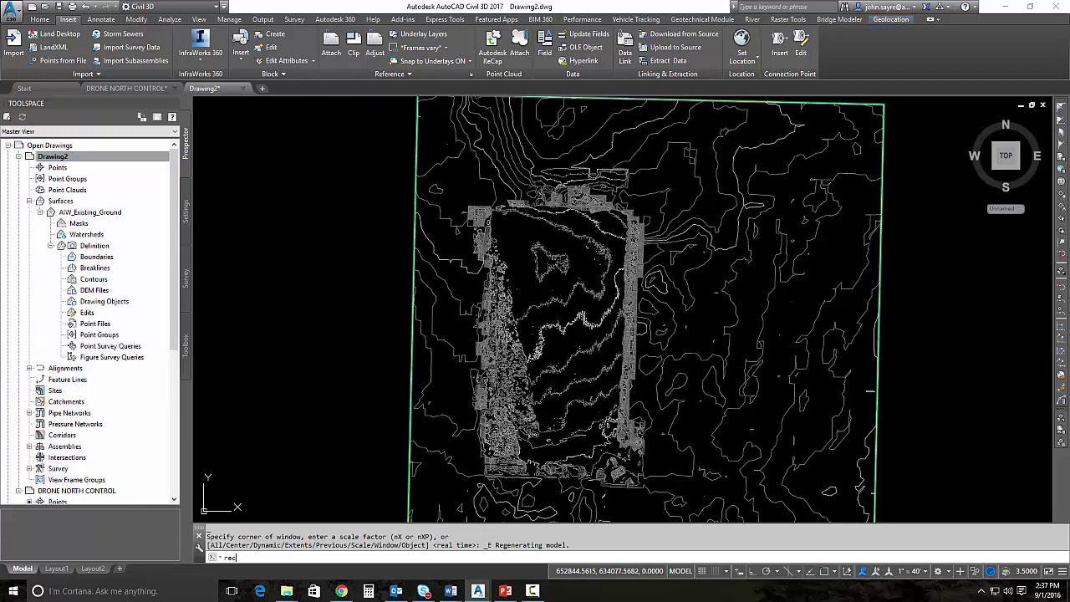
pyautogui.press('Return')
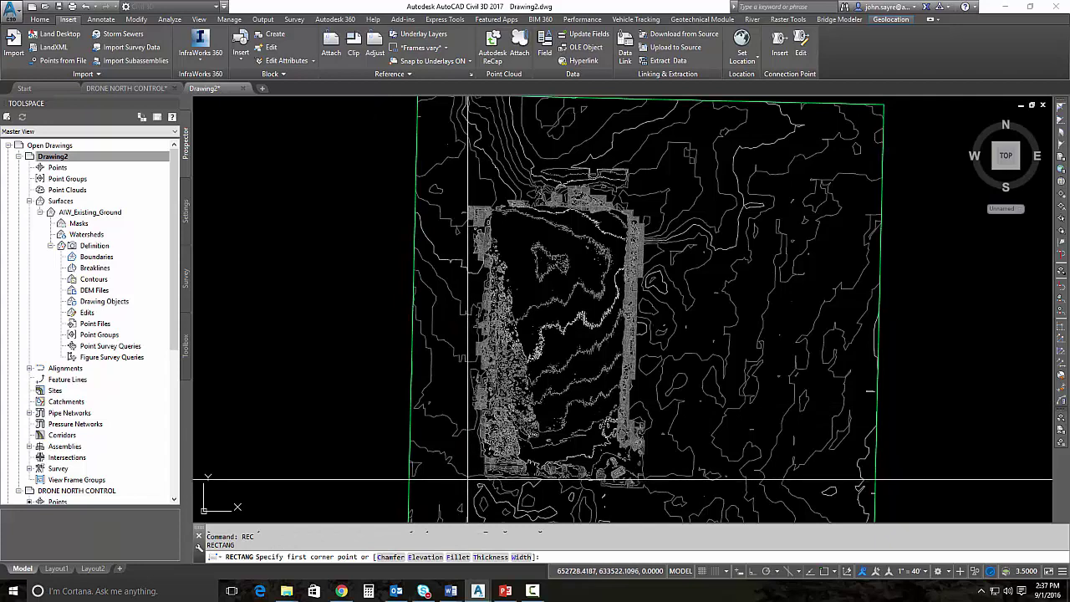
pyautogui.click(462, 489)
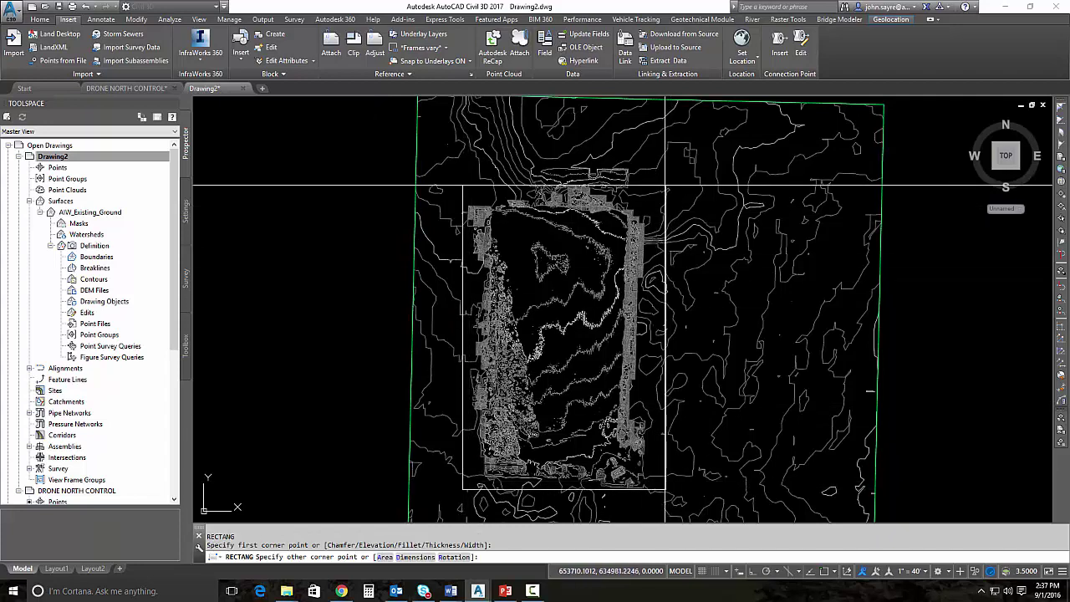
pyautogui.click(647, 184)
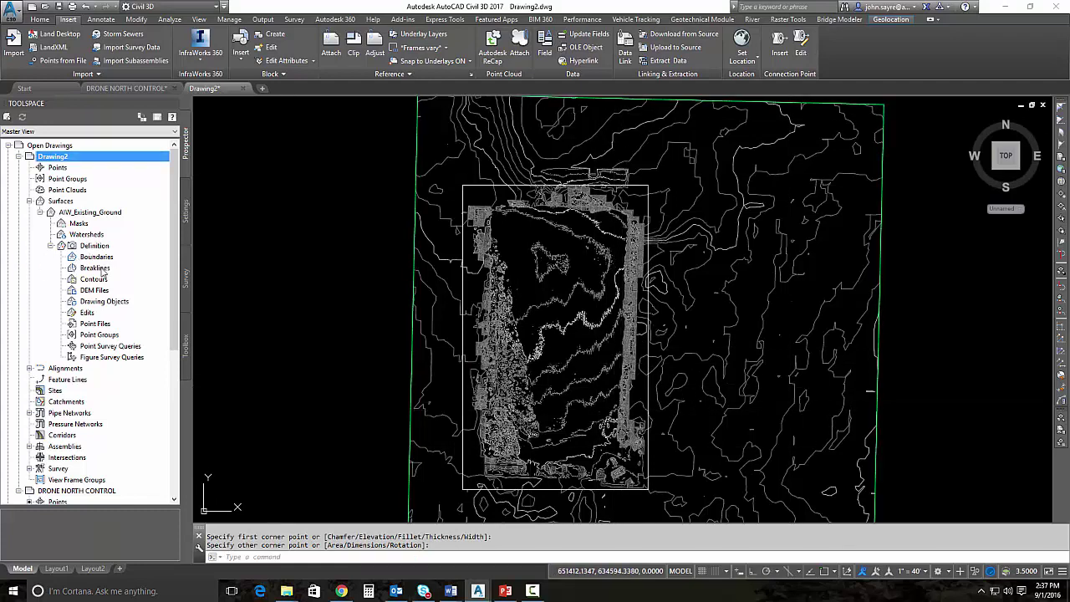
# Add an Outer boundary named "outer" to AIW_Existing_Ground from the rectangle, with non-destructive breakline and 1.00' mid-ordinate distance
pyautogui.click(98, 257)
pyautogui.rightClick(100, 257)
pyautogui.click(125, 263)
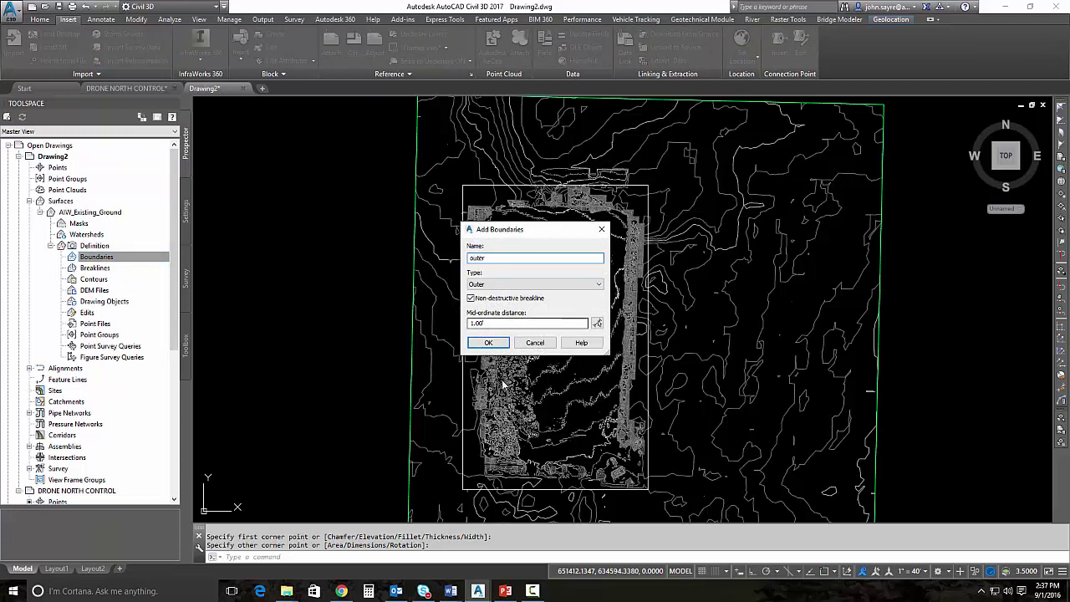
pyautogui.click(489, 343)
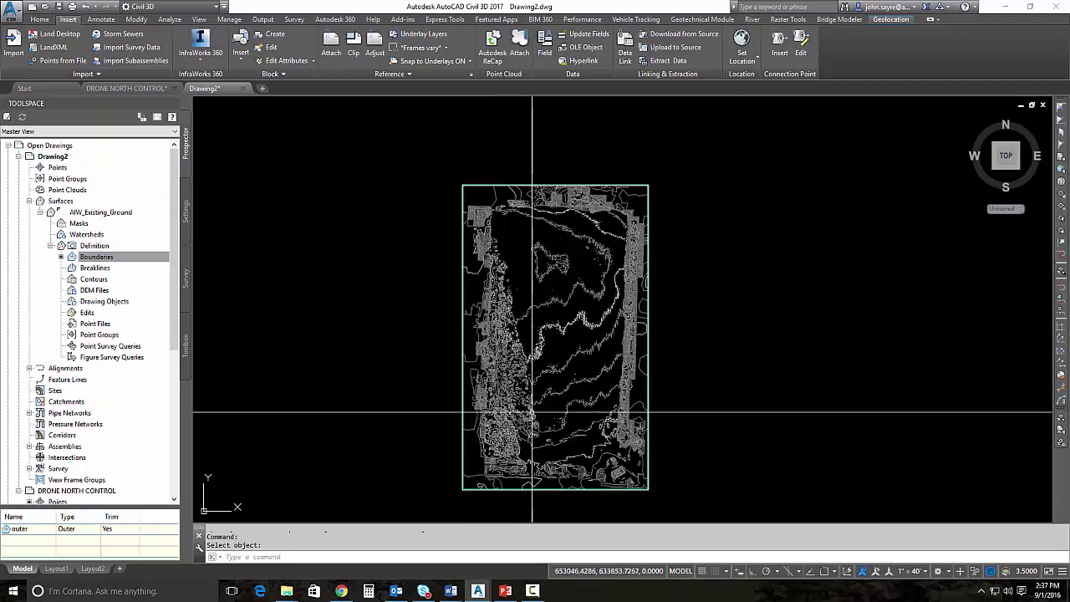
pyautogui.moveTo(565, 405); pyautogui.dragTo(544, 398, button='middle')
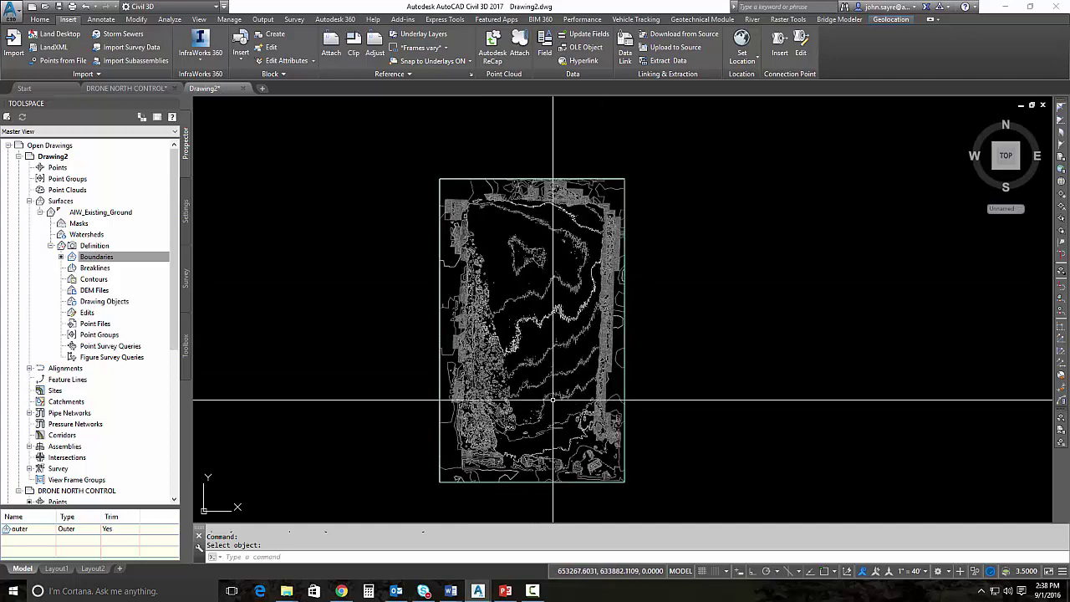
# Check the general statistics in AIW_Existing_Ground's surface properties, including its number of points, and close them without changes
pyautogui.click(534, 318)
pyautogui.rightClick(533, 321)
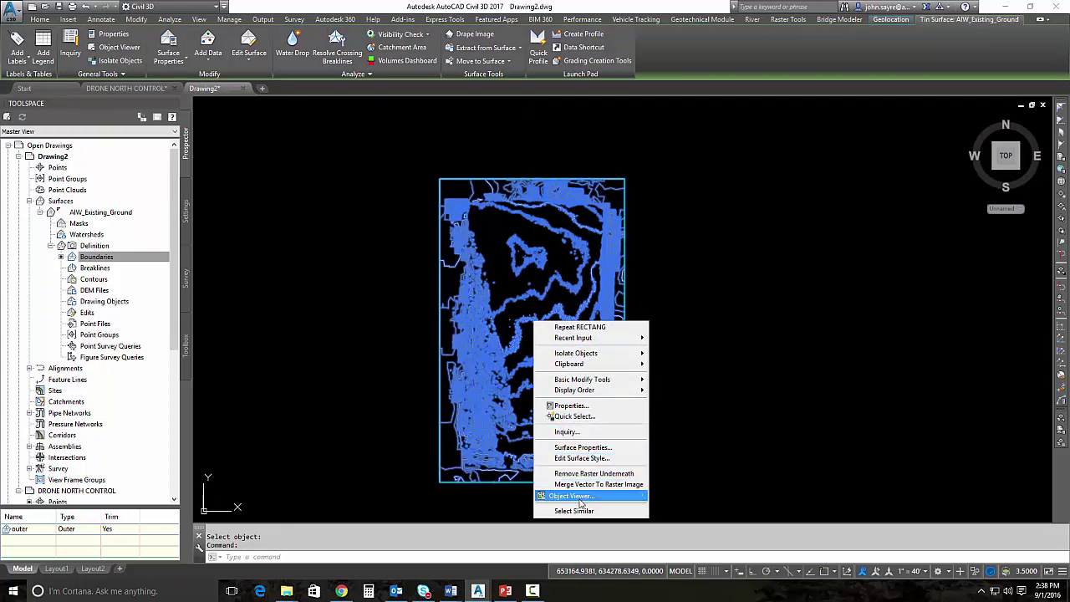
pyautogui.click(582, 447)
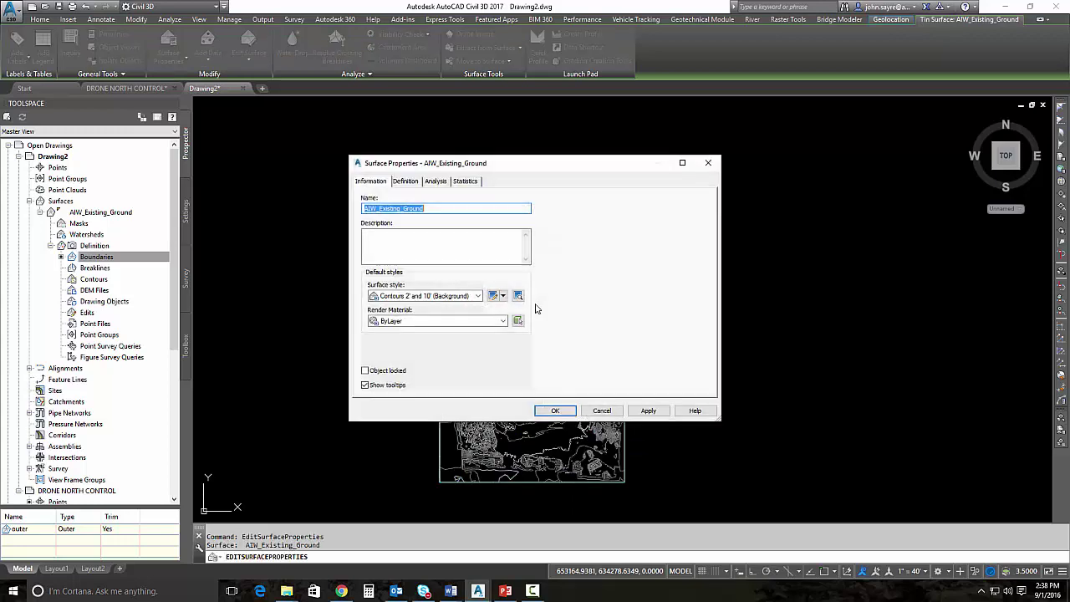
pyautogui.click(470, 182)
pyautogui.click(368, 215)
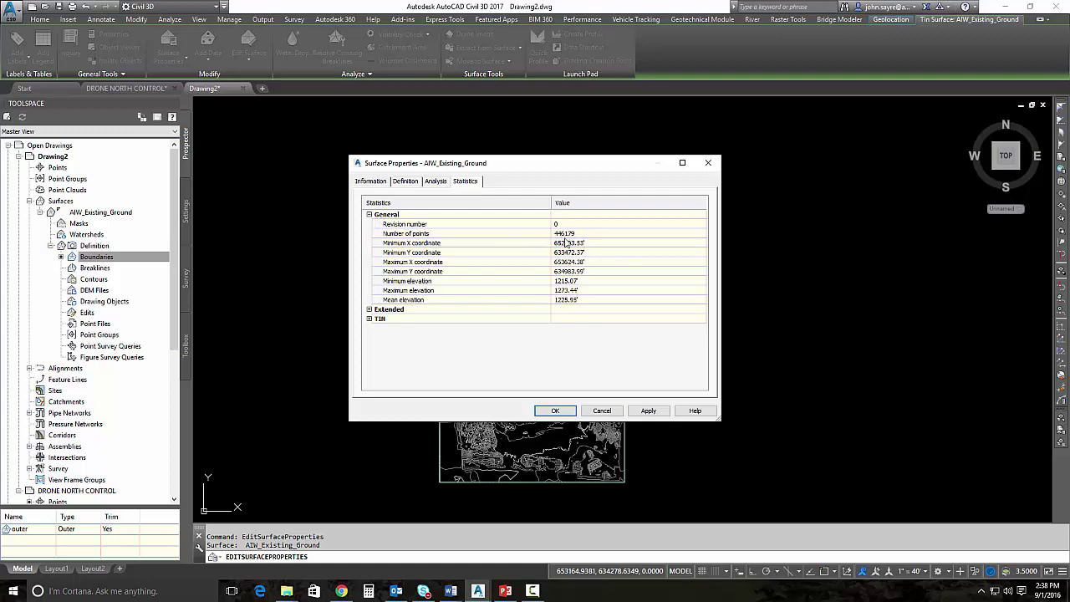
pyautogui.click(608, 410)
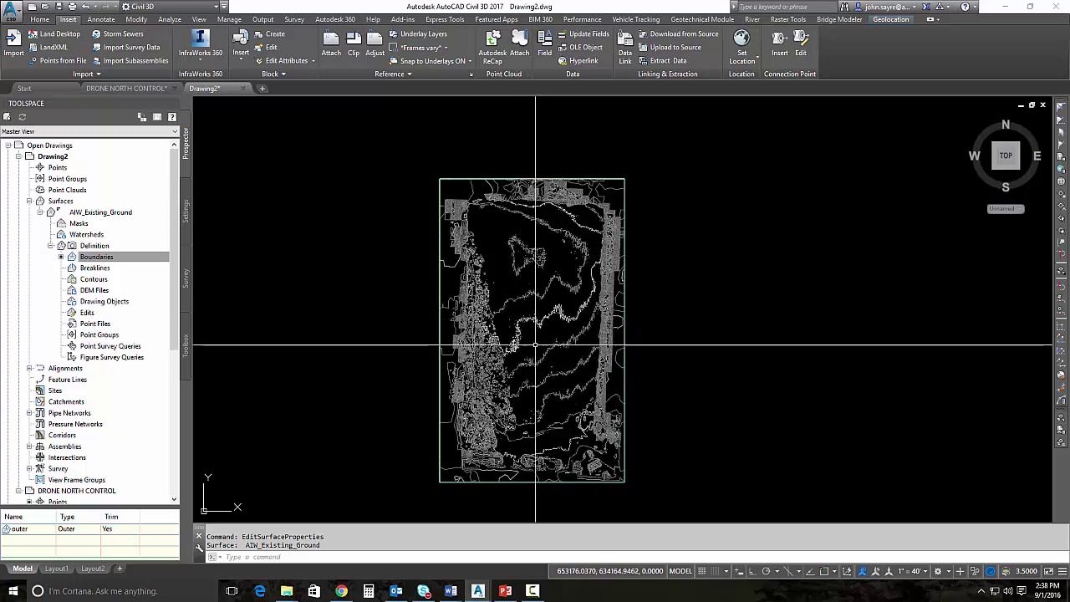
# Start simplifying AIW_Existing_Ground with the Point Removal method and proceed to the region options
pyautogui.scroll(2, 534, 347)
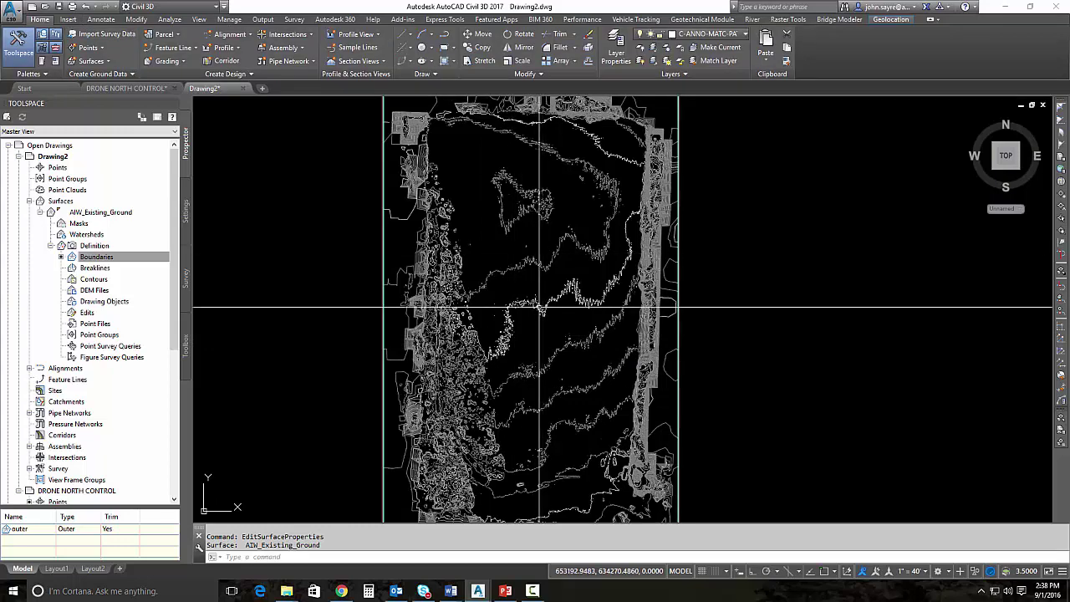
pyautogui.click(522, 347)
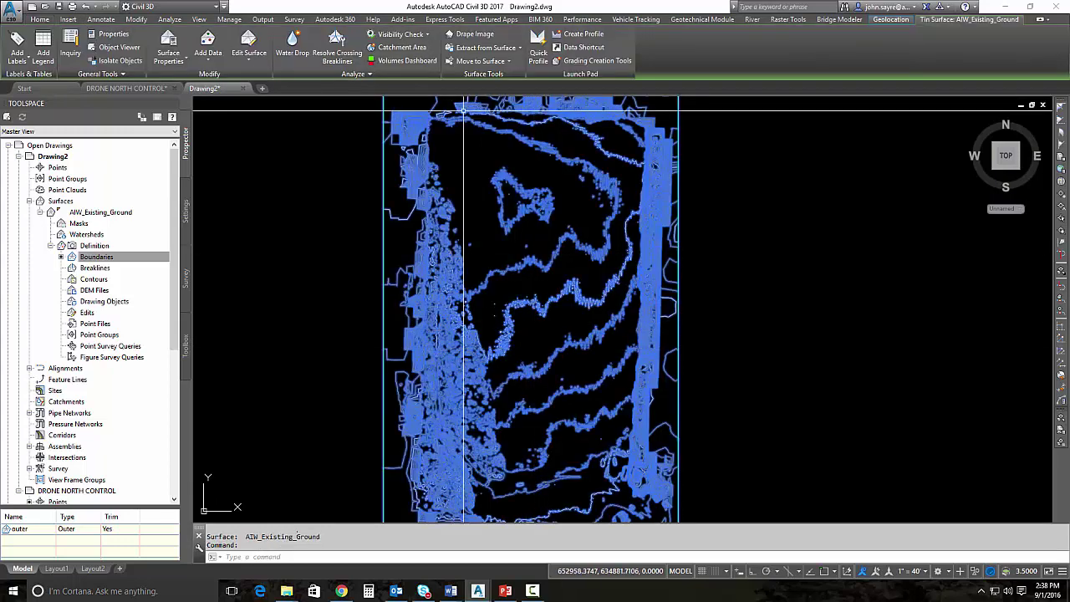
pyautogui.click(250, 66)
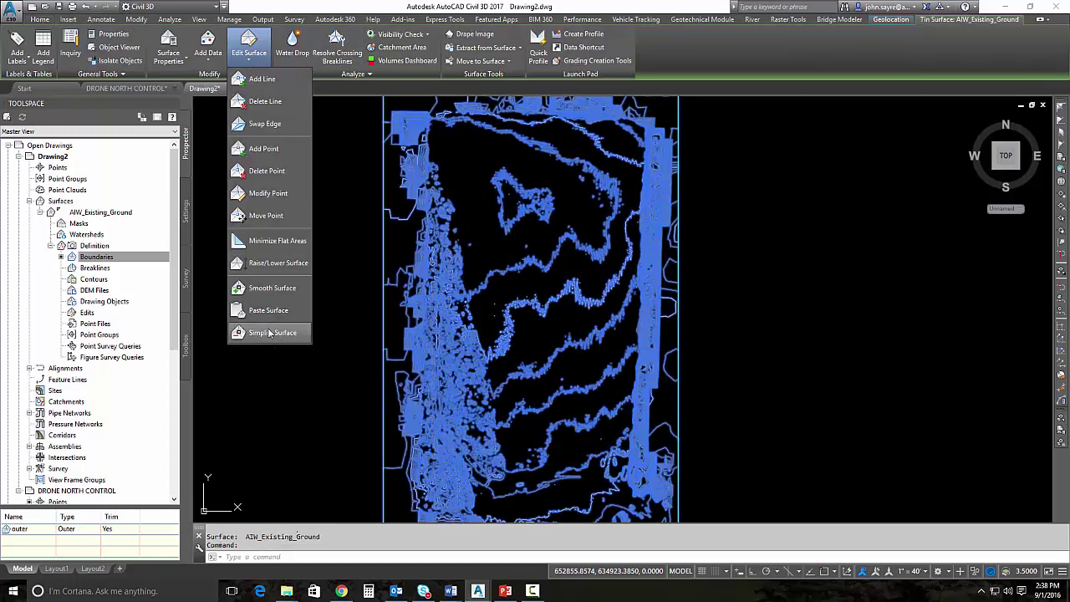
pyautogui.click(276, 331)
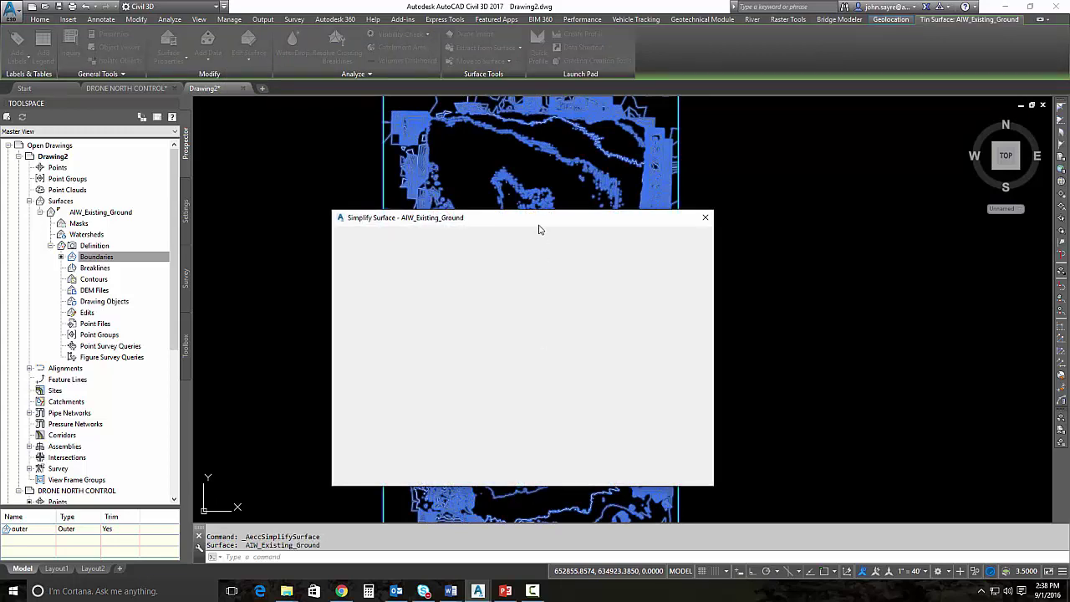
pyautogui.moveTo(539, 224); pyautogui.dragTo(550, 179)
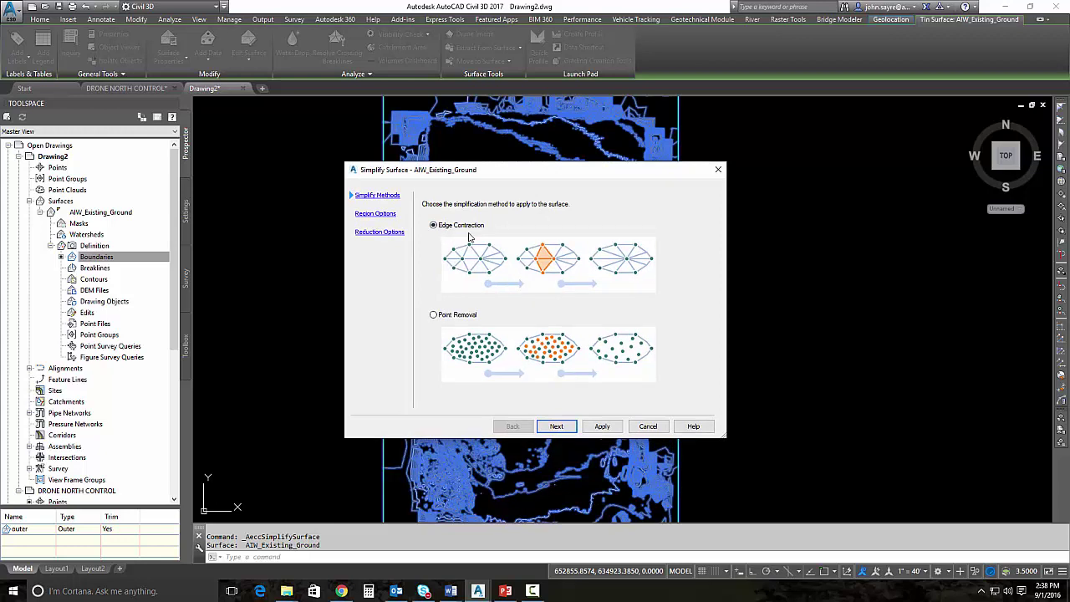
pyautogui.click(433, 315)
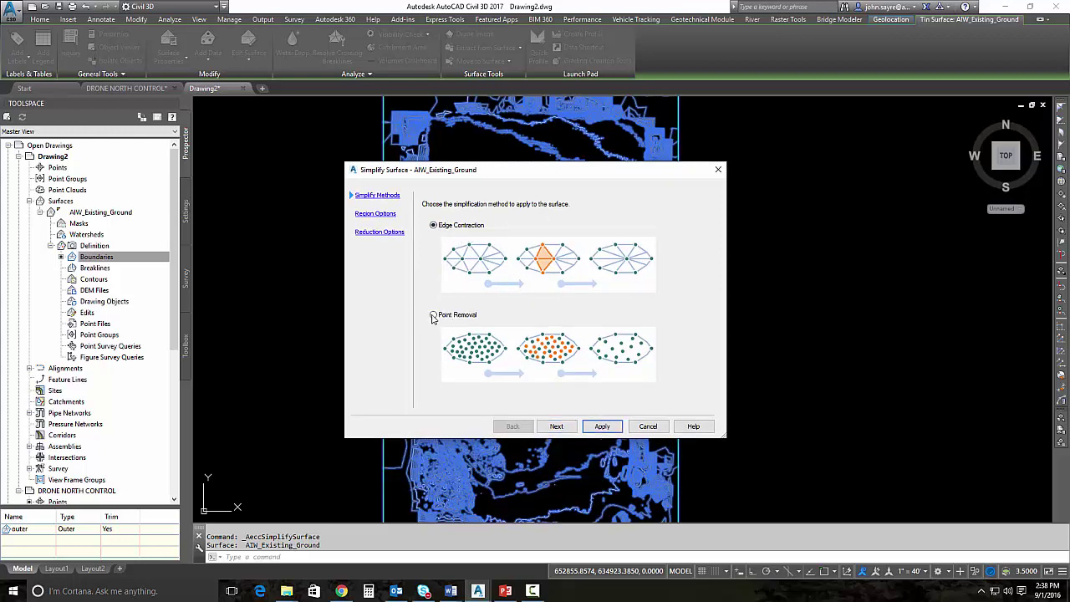
pyautogui.click(552, 426)
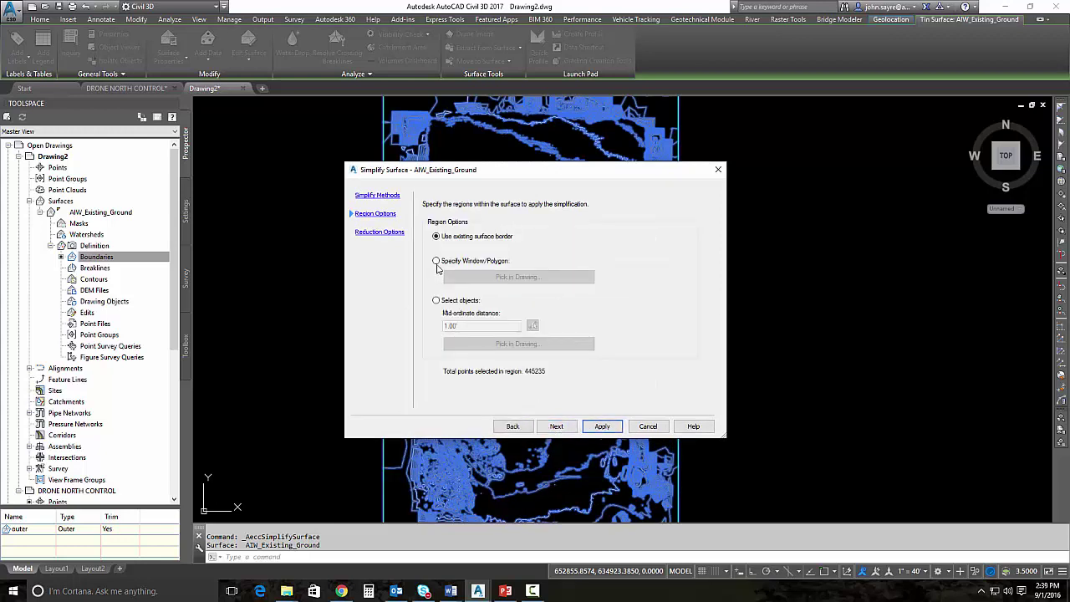
# Define the simplification region as a closed polygon around the open field, keeping out the dense contours along the surface's edges
pyautogui.click(436, 260)
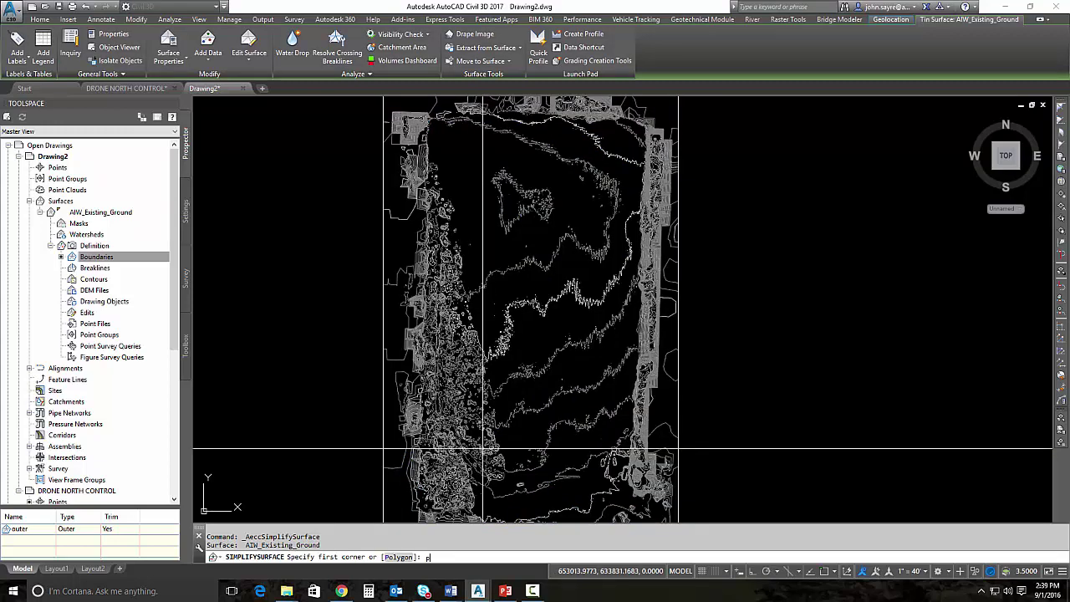
pyautogui.press('Return')
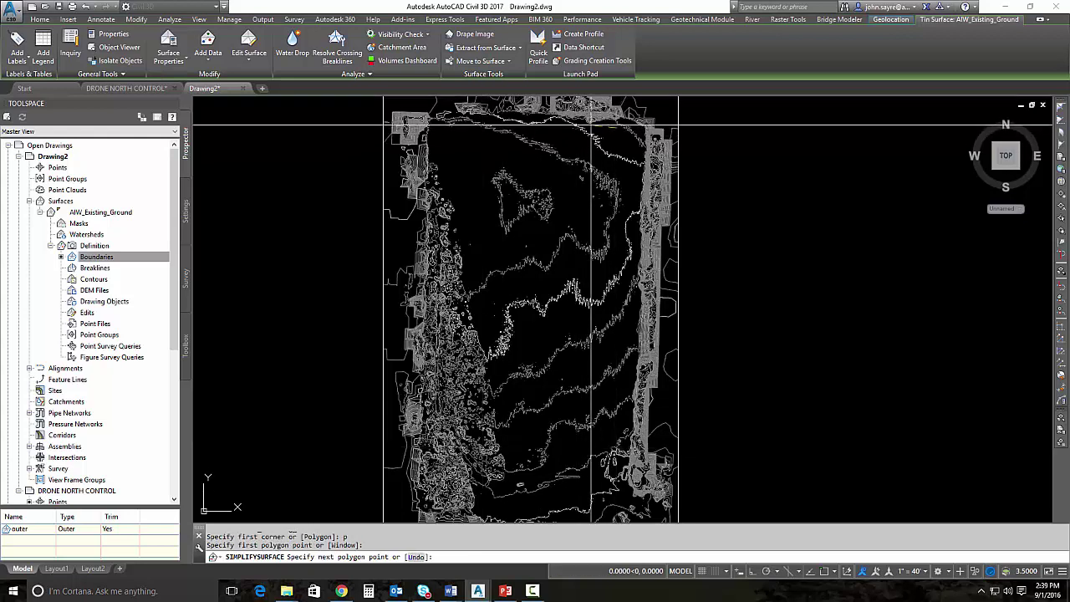
pyautogui.click(470, 126)
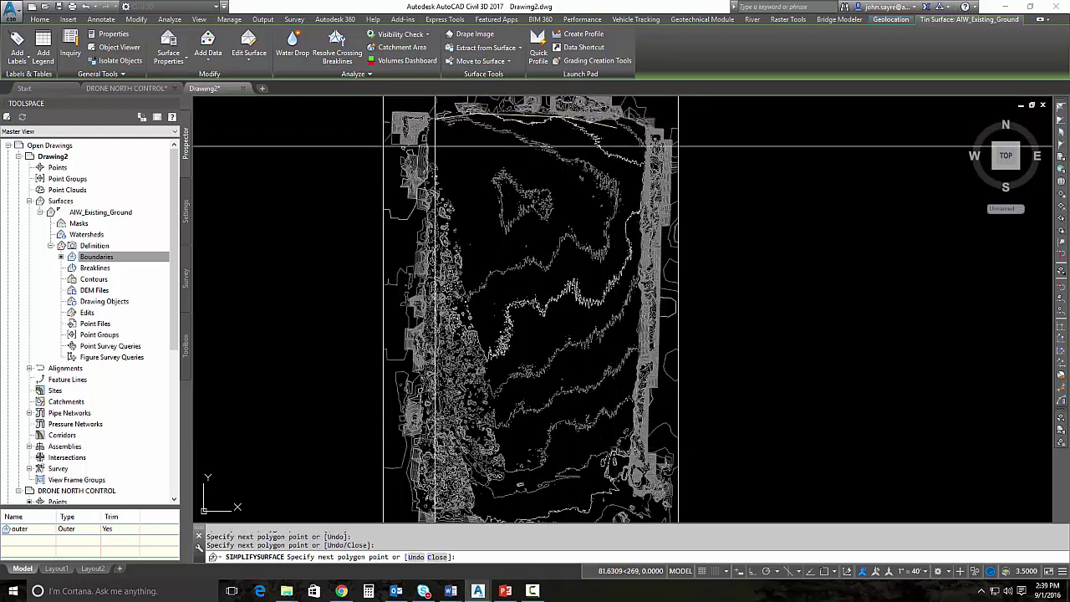
pyautogui.click(436, 121)
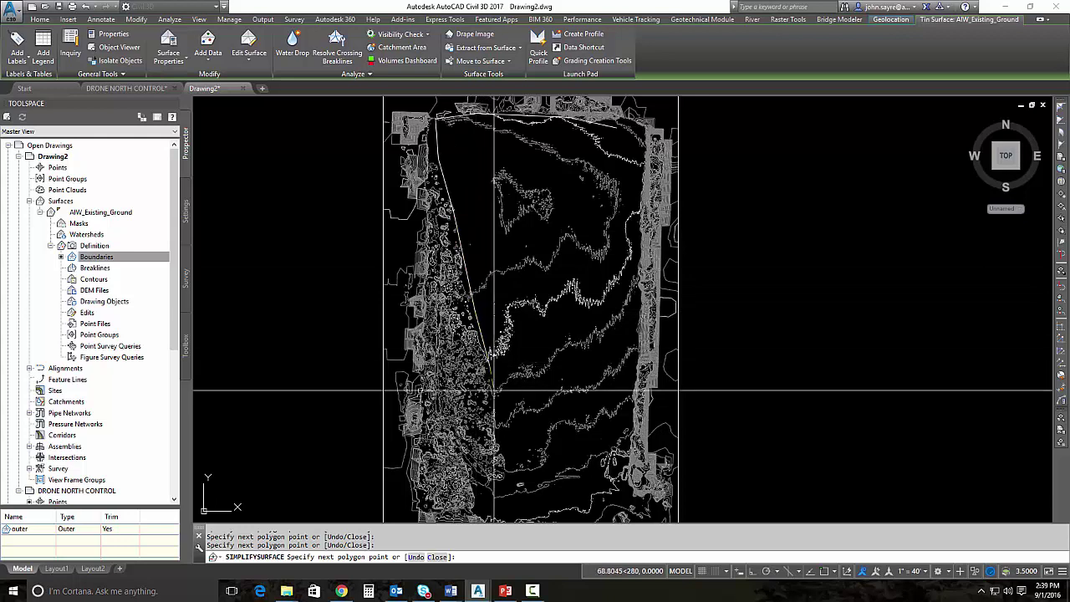
pyautogui.click(506, 477)
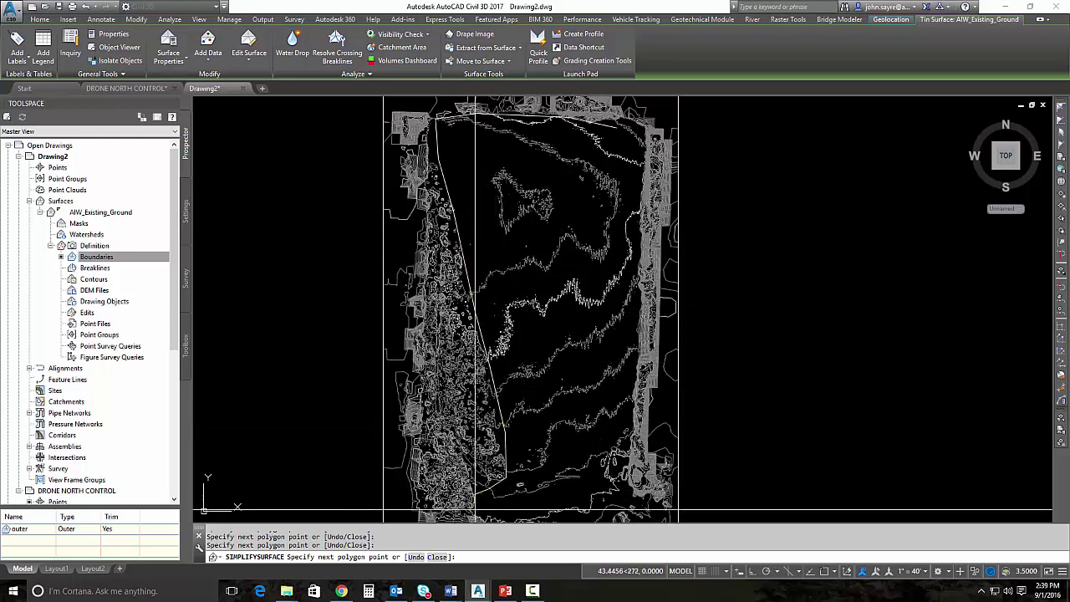
pyautogui.click(478, 516)
pyautogui.click(622, 517)
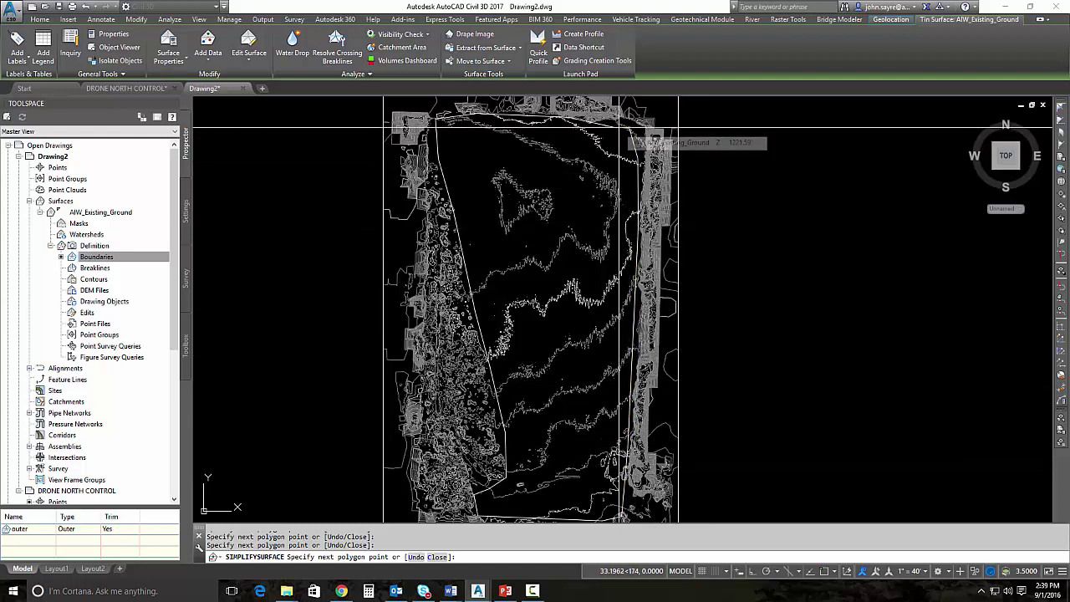
pyautogui.write('c')
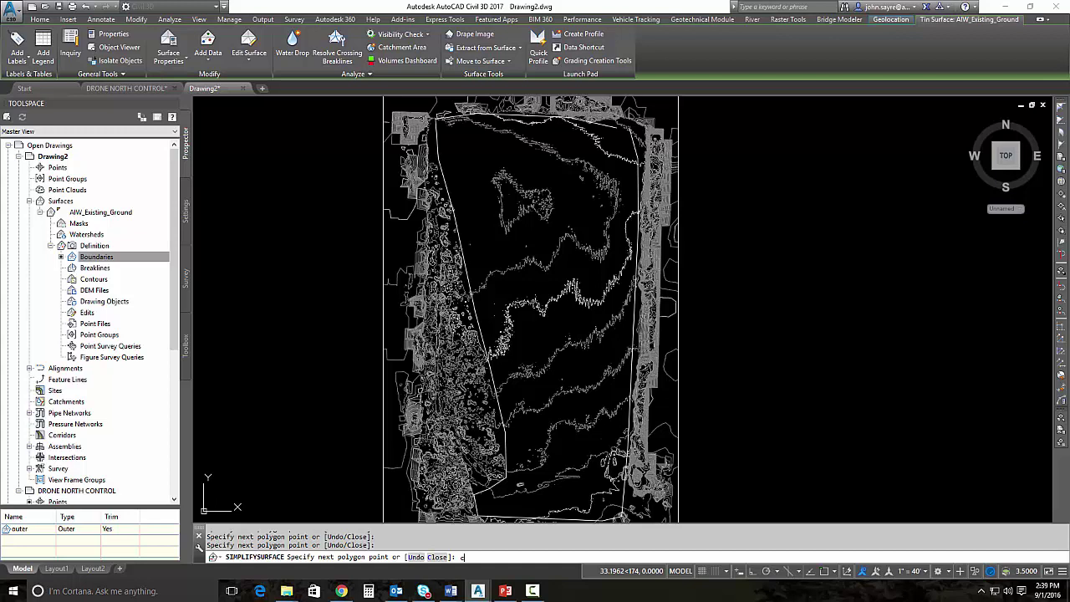
pyautogui.press('Return')
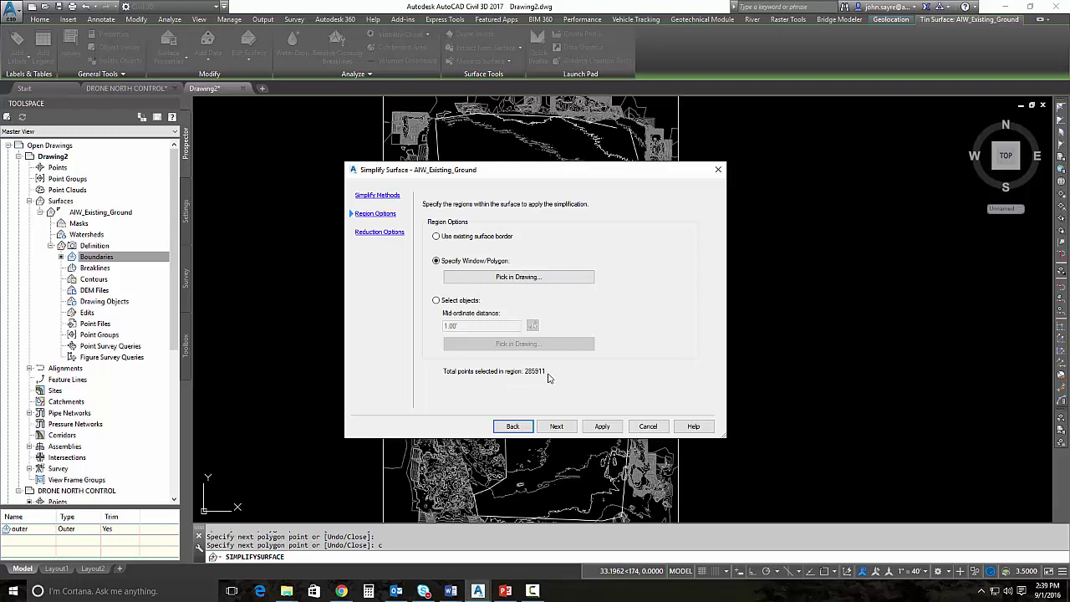
# Remove 95% of the region's points with a maximum elevation change of 0.250, and finish the simplification
pyautogui.click(556, 426)
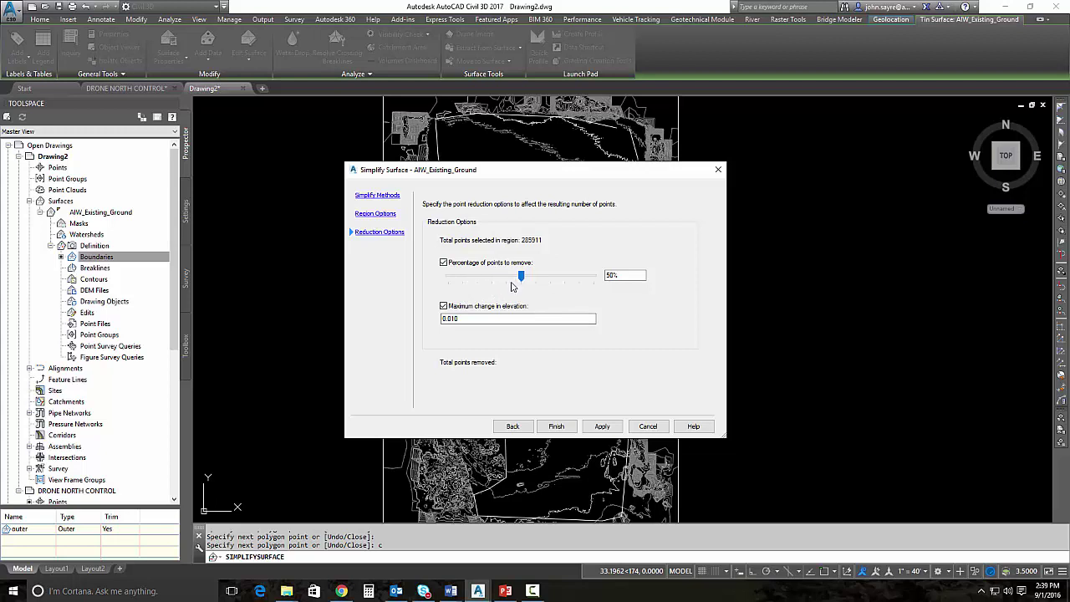
pyautogui.moveTo(520, 278); pyautogui.dragTo(589, 283)
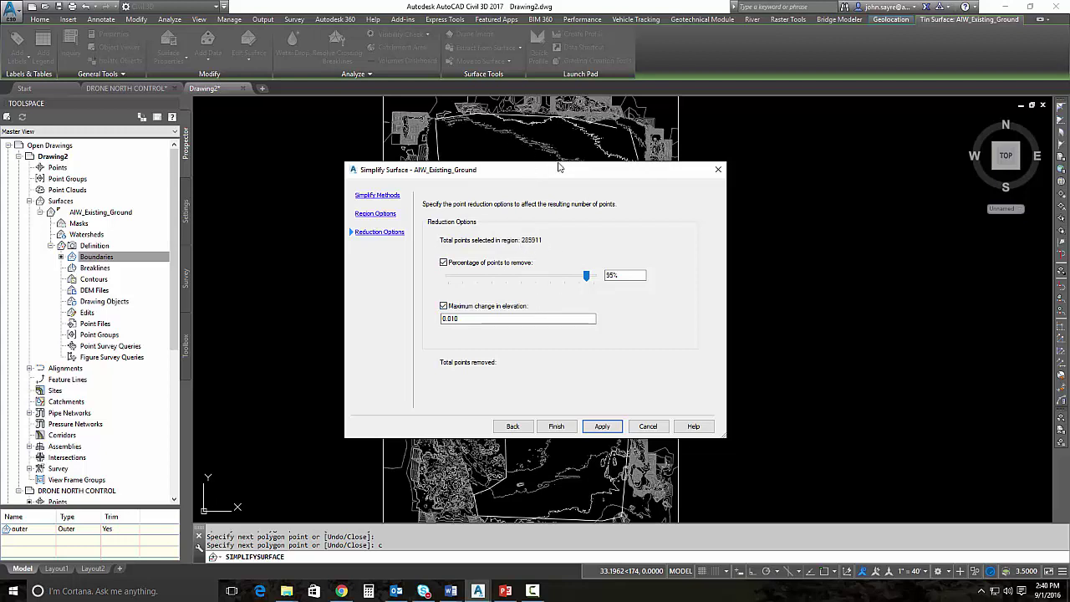
pyautogui.doubleClick(475, 319)
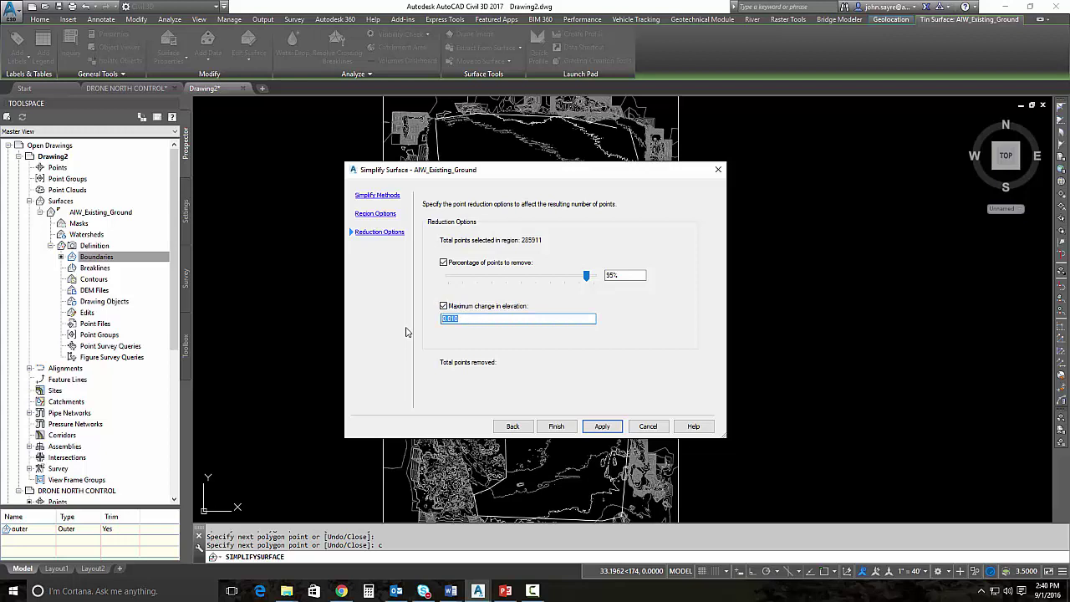
pyautogui.write('.25')
pyautogui.click(600, 428)
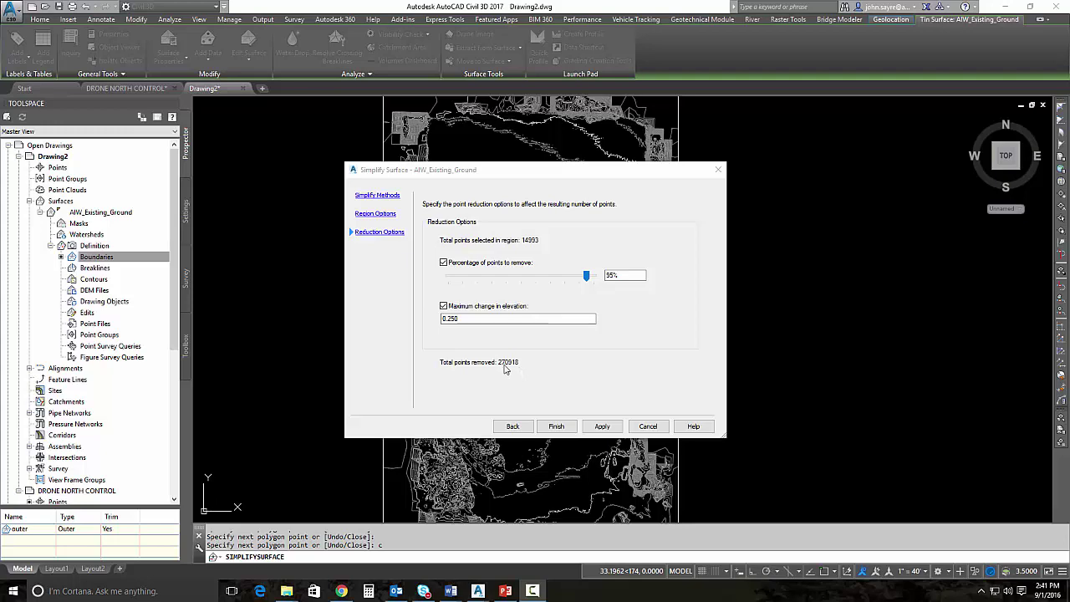
pyautogui.moveTo(544, 173)
pyautogui.mouseDown()
pyautogui.moveTo(840, 230)
pyautogui.moveTo(806, 171)
pyautogui.mouseUp()
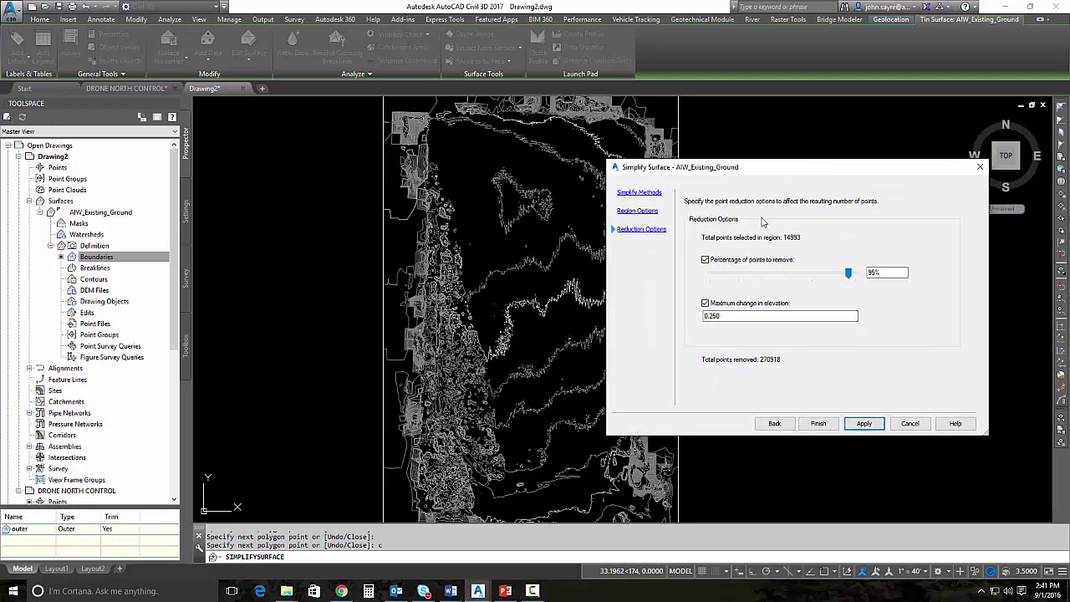
pyautogui.click(864, 423)
pyautogui.click(818, 424)
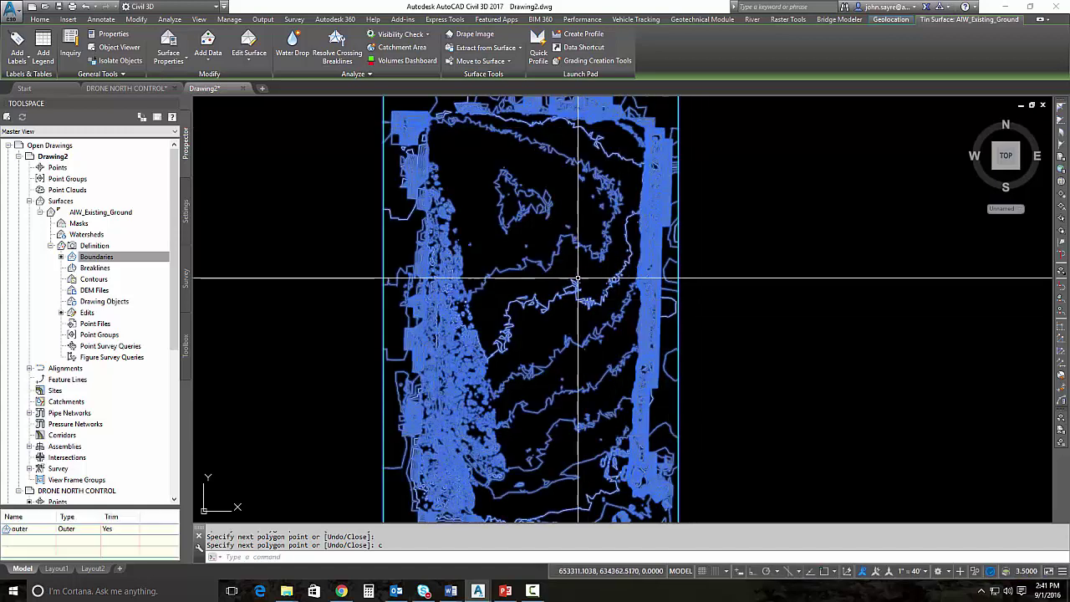
# Start a second Simplify Surface pass on AIW_Existing_Ground and proceed to its region options
pyautogui.scroll(4, 565, 238)
pyautogui.scroll(-2, 616, 215)
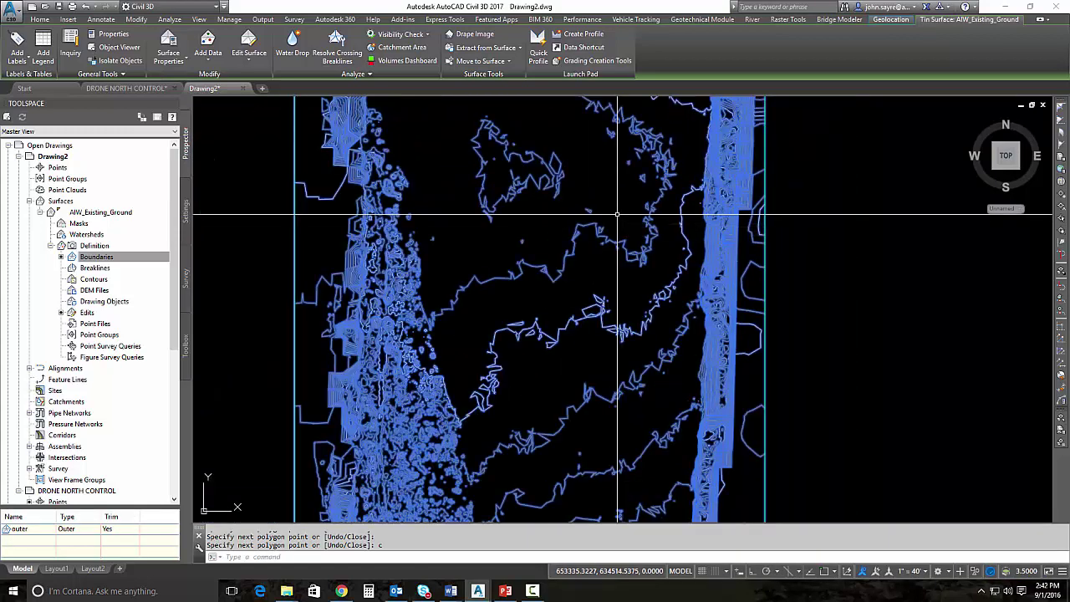
pyautogui.moveTo(616, 215); pyautogui.dragTo(616, 285, button='middle')
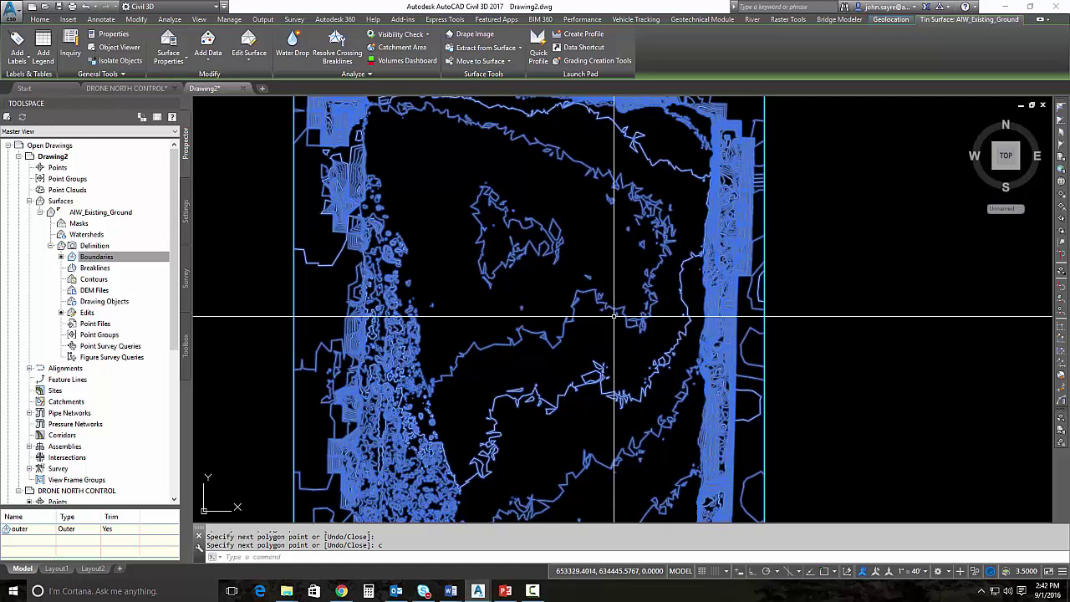
pyautogui.scroll(-3, 614, 317)
pyautogui.scroll(2, 554, 353)
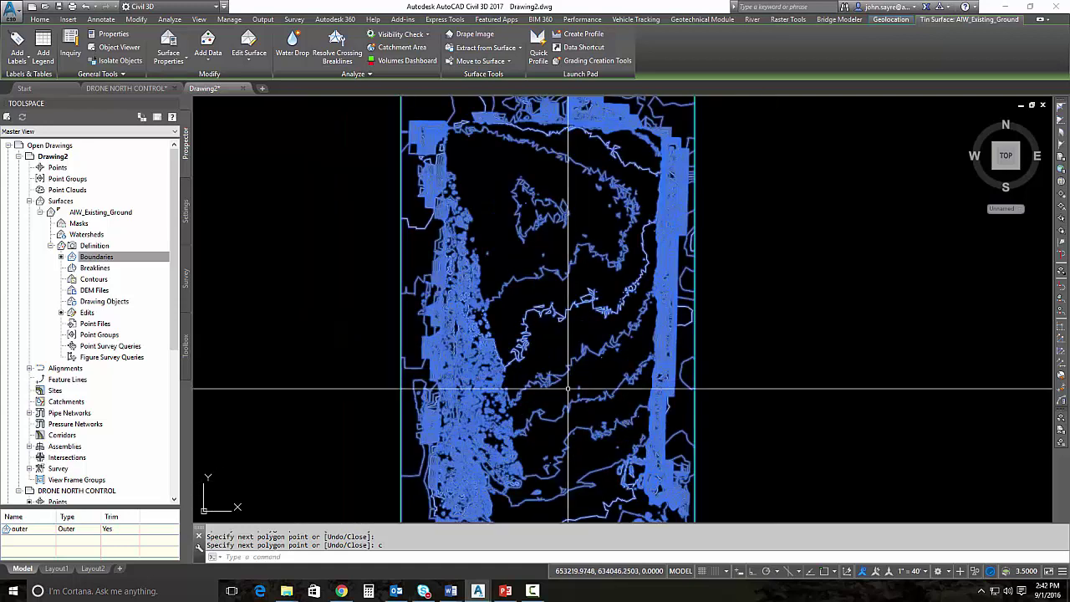
pyautogui.click(254, 62)
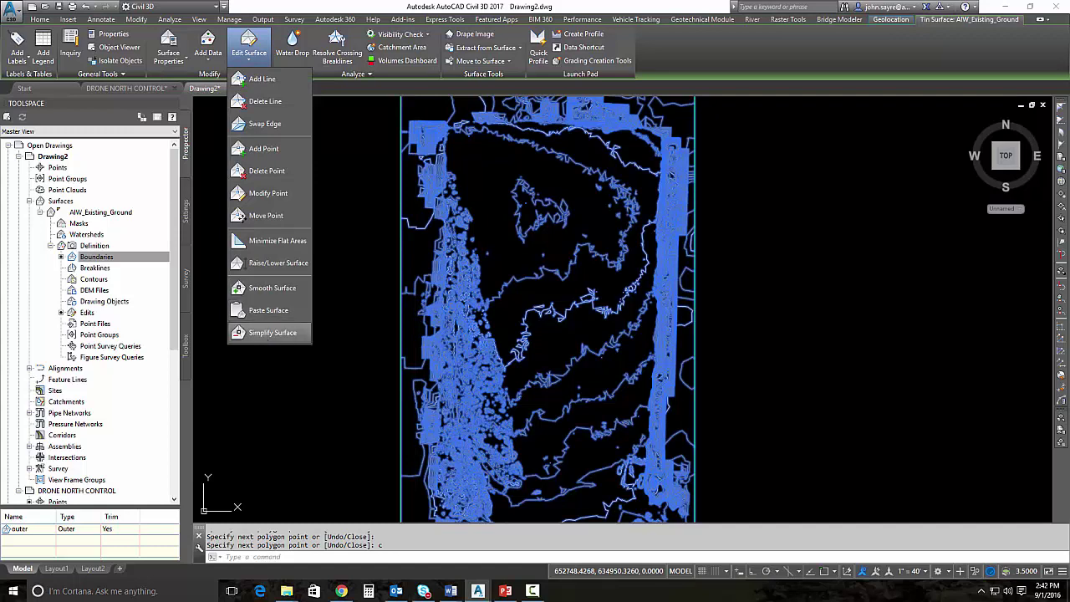
pyautogui.click(268, 332)
pyautogui.click(818, 423)
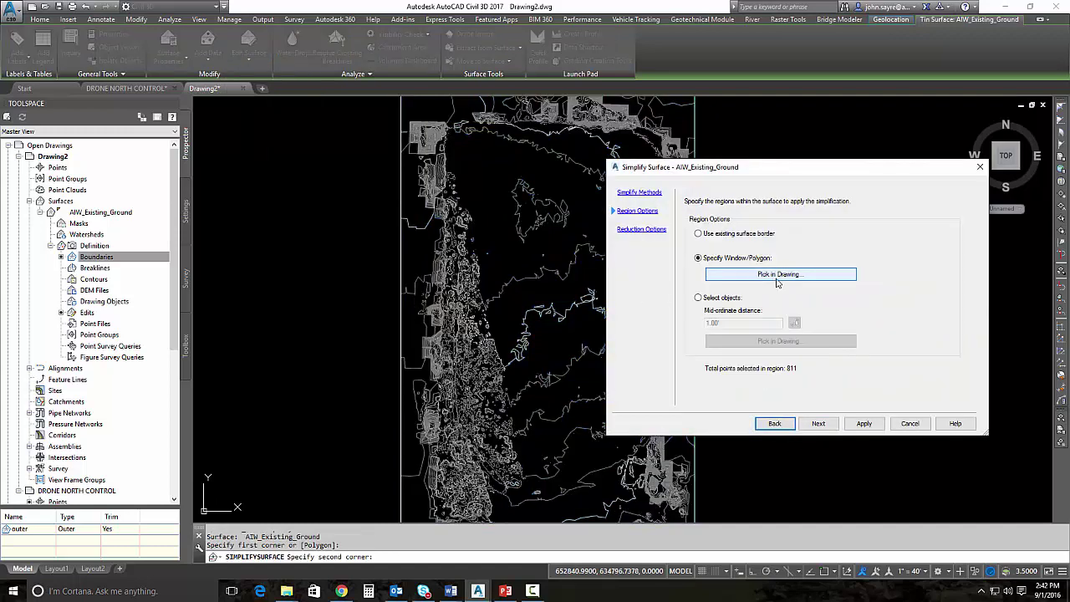
# Pick a new closed polygon around the open field, inside the dense edge contours, as the second pass's simplification region
pyautogui.click(779, 281)
pyautogui.write('p')
pyautogui.press('Return')
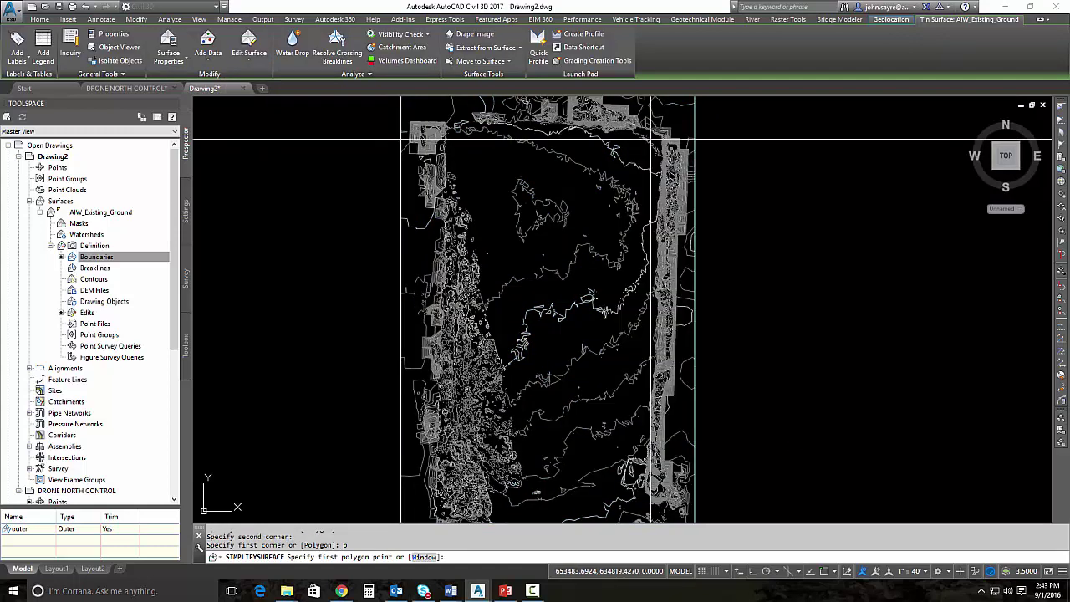
pyautogui.click(652, 133)
pyautogui.click(586, 131)
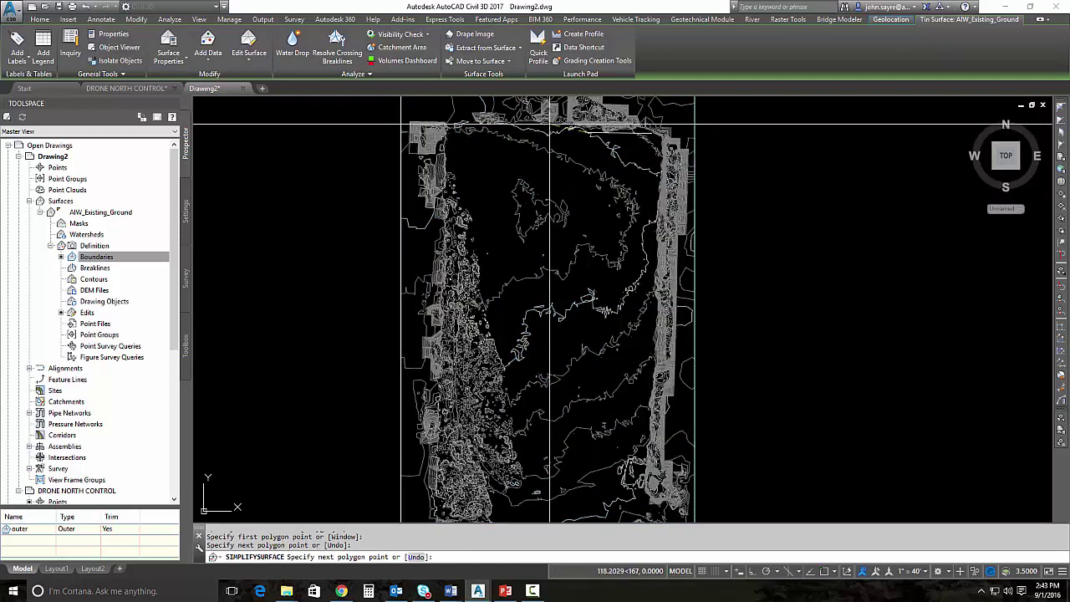
pyautogui.click(528, 126)
pyautogui.click(482, 125)
pyautogui.click(450, 129)
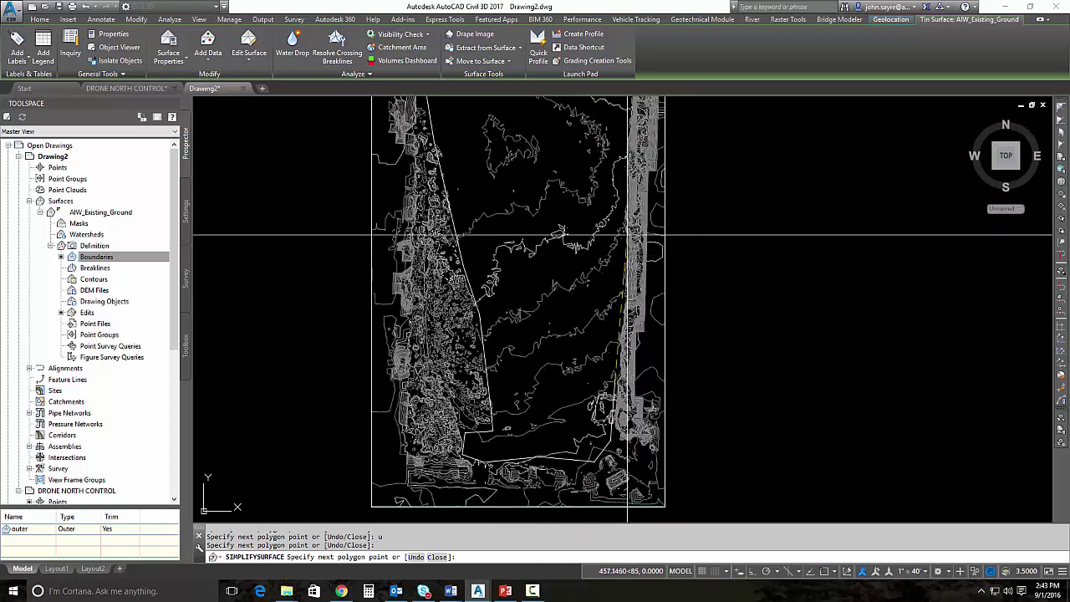
pyautogui.click(624, 219)
pyautogui.moveTo(630, 159); pyautogui.dragTo(593, 294, button='middle')
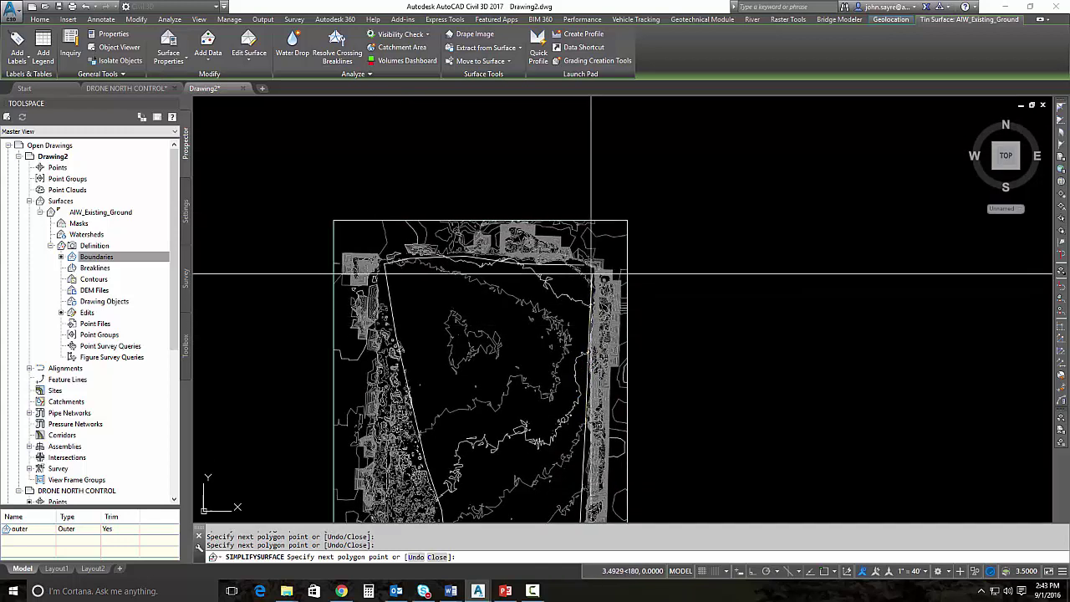
pyautogui.write('c')
pyautogui.press('Return')
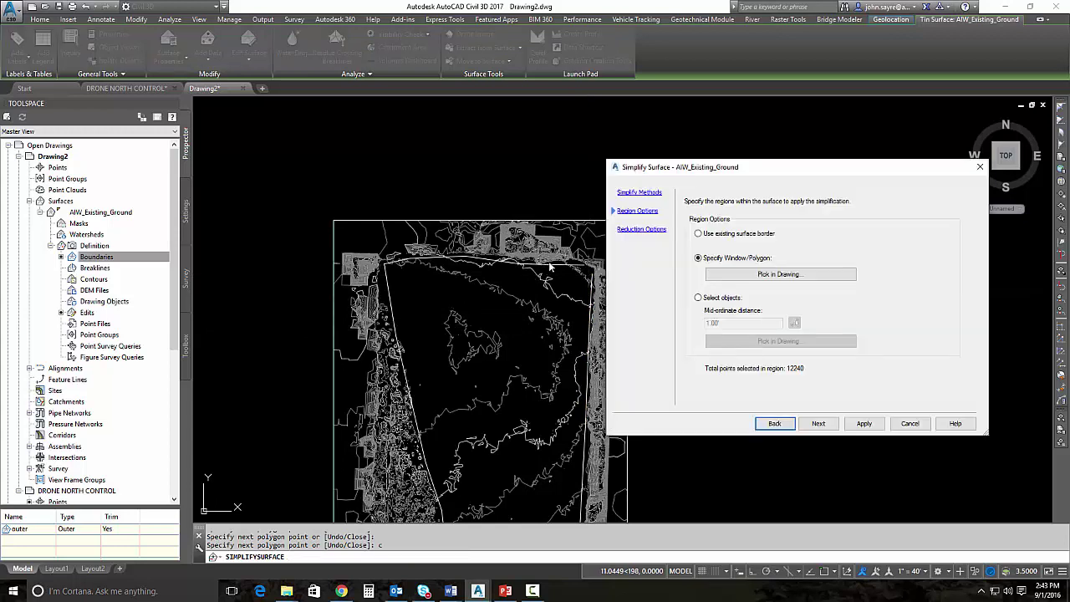
# Remove 95% of the region's points with a maximum elevation change of 0.500, and finish the second simplification pass
pyautogui.click(819, 423)
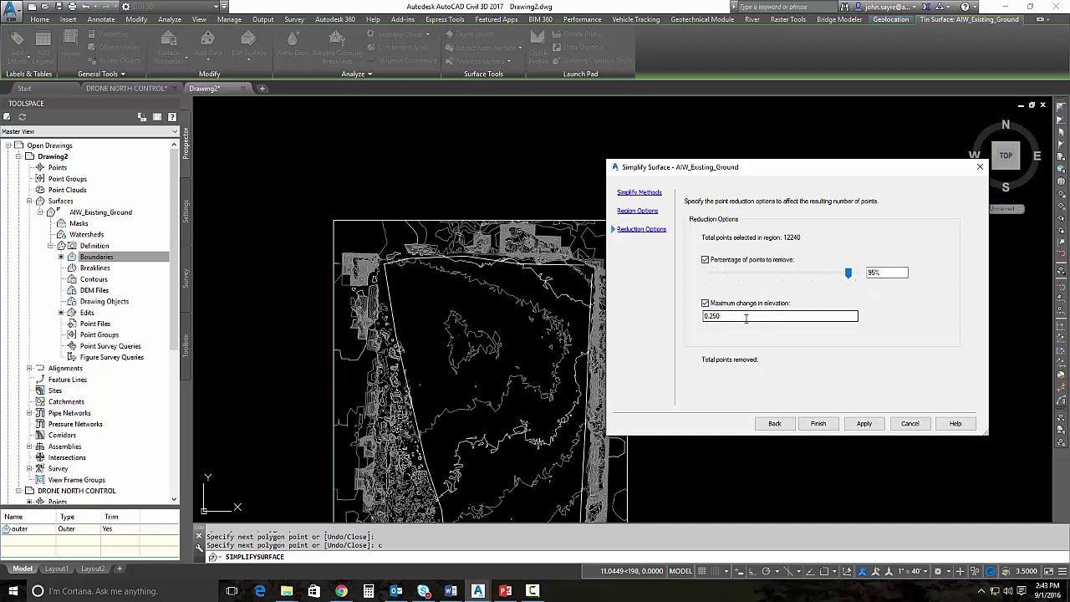
pyautogui.moveTo(759, 168); pyautogui.dragTo(524, 161)
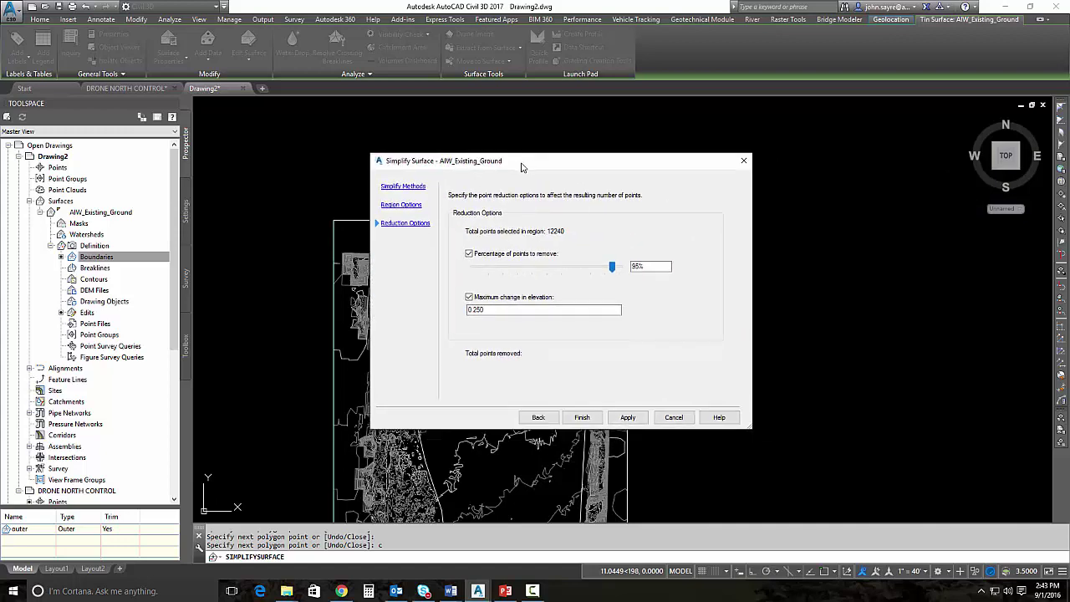
pyautogui.doubleClick(491, 310)
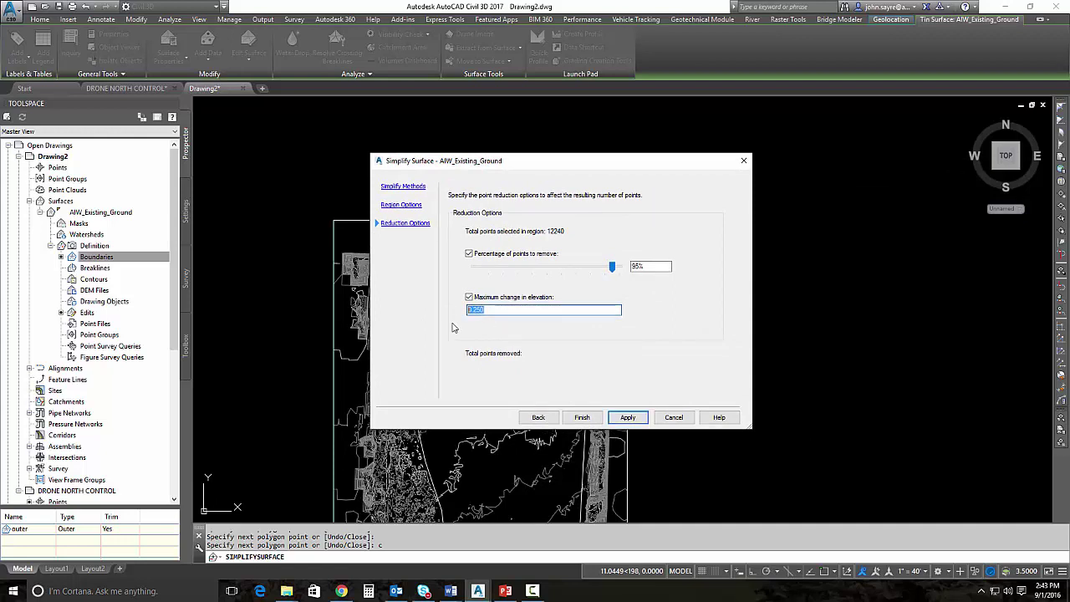
pyautogui.write('5')
pyautogui.click(638, 418)
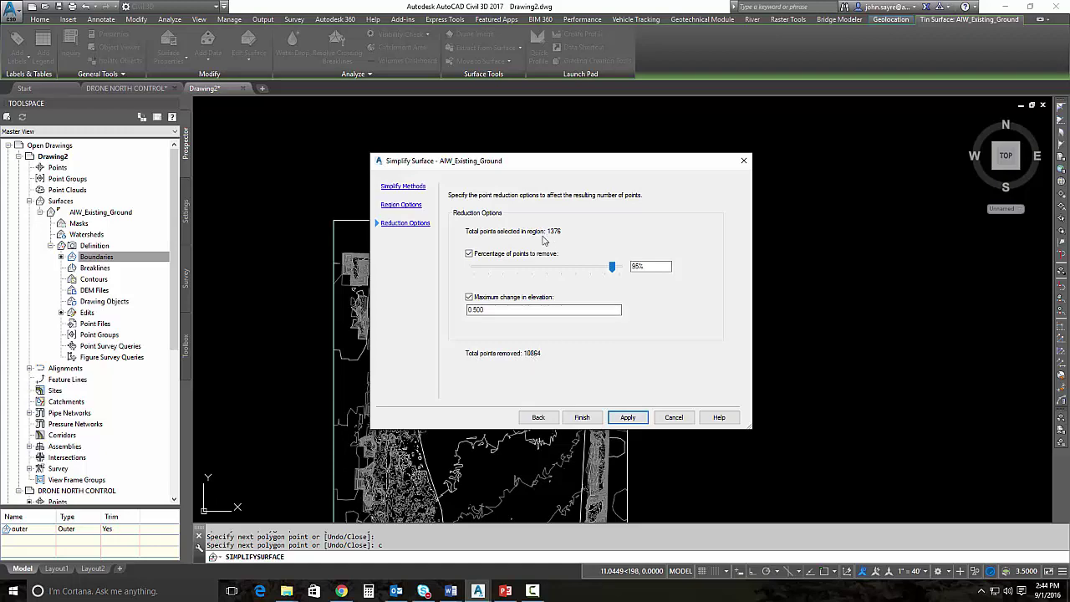
pyautogui.moveTo(617, 168); pyautogui.dragTo(849, 126)
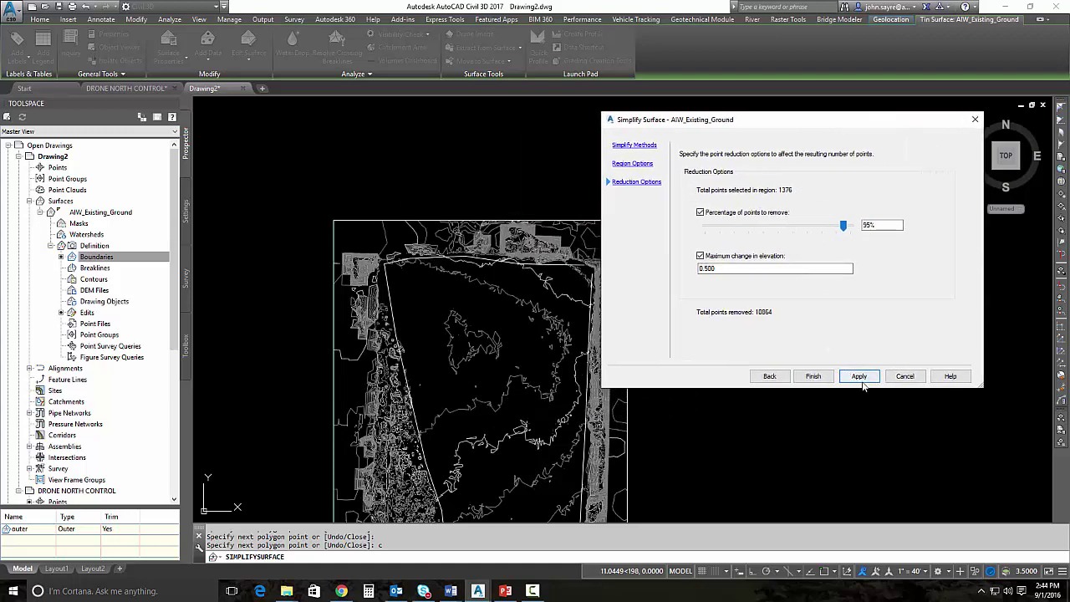
pyautogui.click(813, 377)
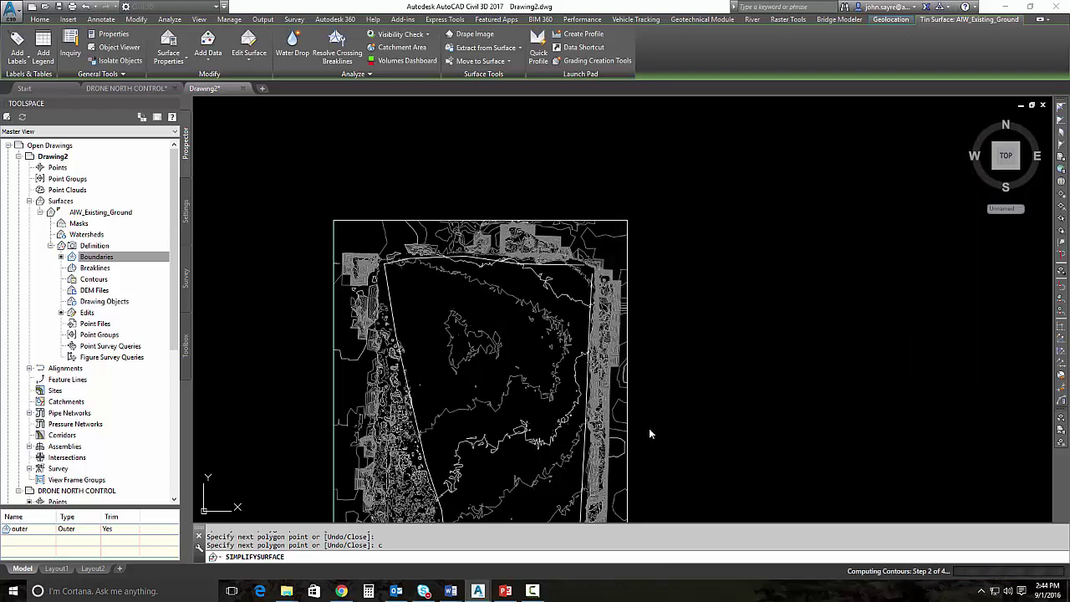
# Deselect the surface and examine the simplified contours across the open field
pyautogui.scroll(3, 533, 355)
pyautogui.press('Escape')
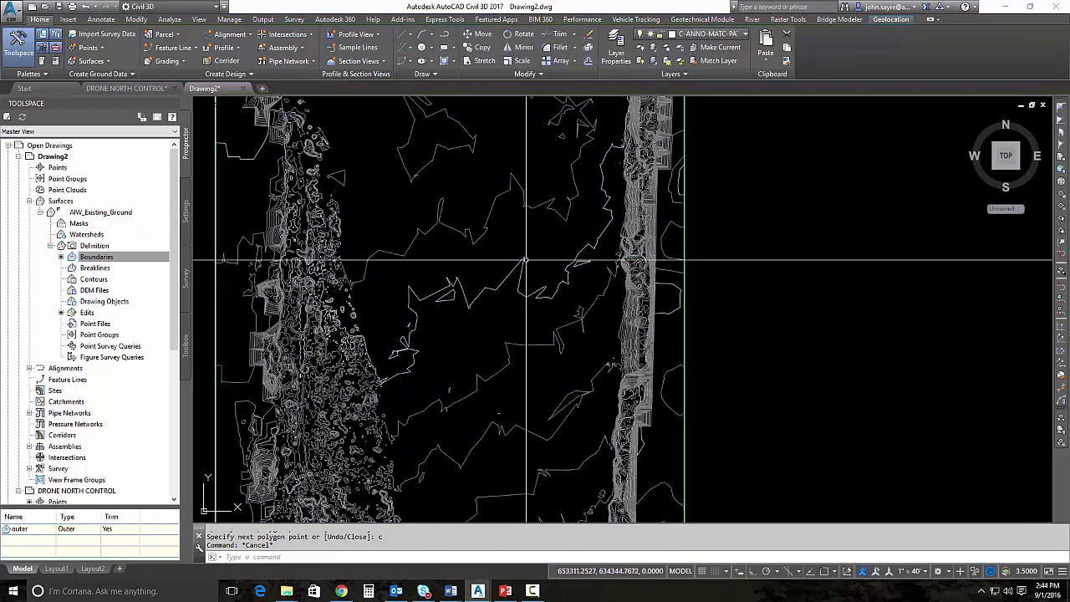
pyautogui.scroll(-2, 509, 324)
pyautogui.moveTo(509, 323); pyautogui.dragTo(530, 319, button='middle')
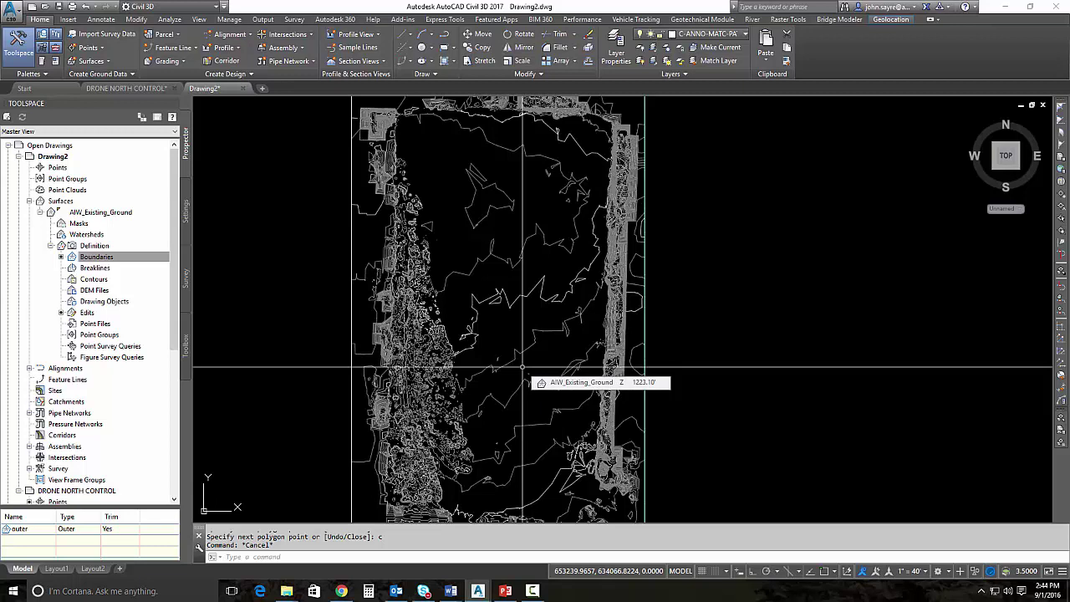
pyautogui.press('Escape')
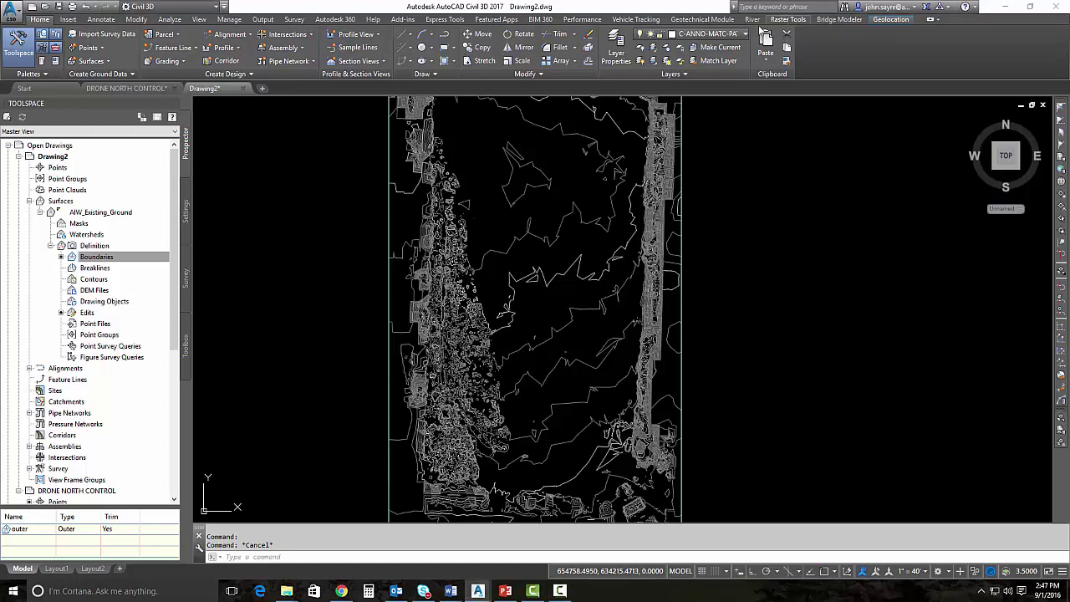
# Insert the mesh_ortho TIF image from the Sony 350 Control.tif folder using the insertion wizard
pyautogui.click(788, 20)
pyautogui.click(14, 40)
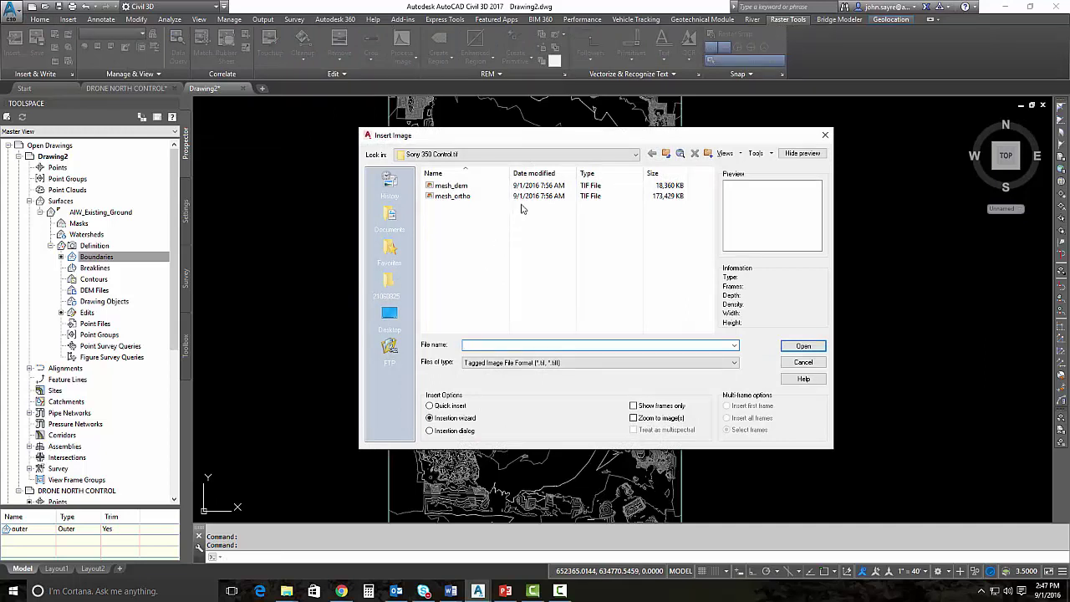
pyautogui.click(456, 197)
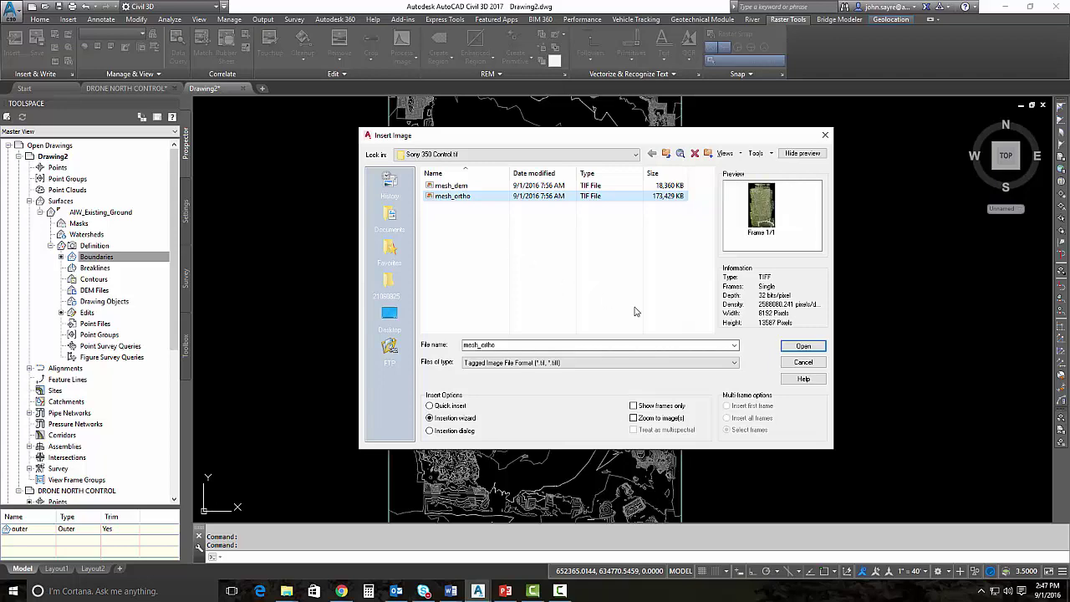
pyautogui.click(801, 346)
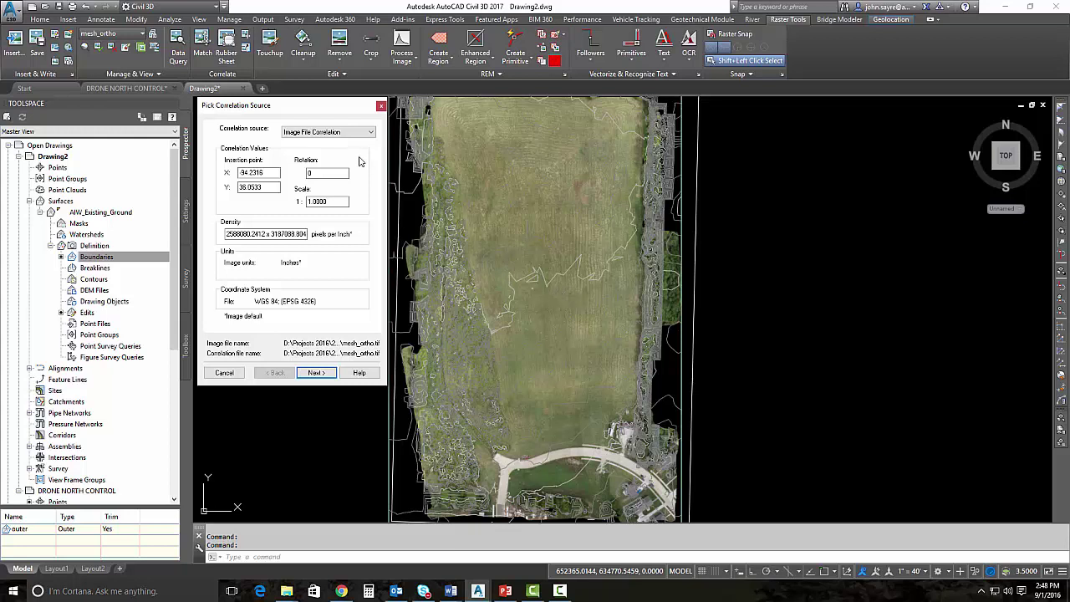
# Keep the image file's correlation values, transform the orthophoto to the drawing's coordinate system with True (pixel by pixel), and finish its insertion
pyautogui.click(316, 375)
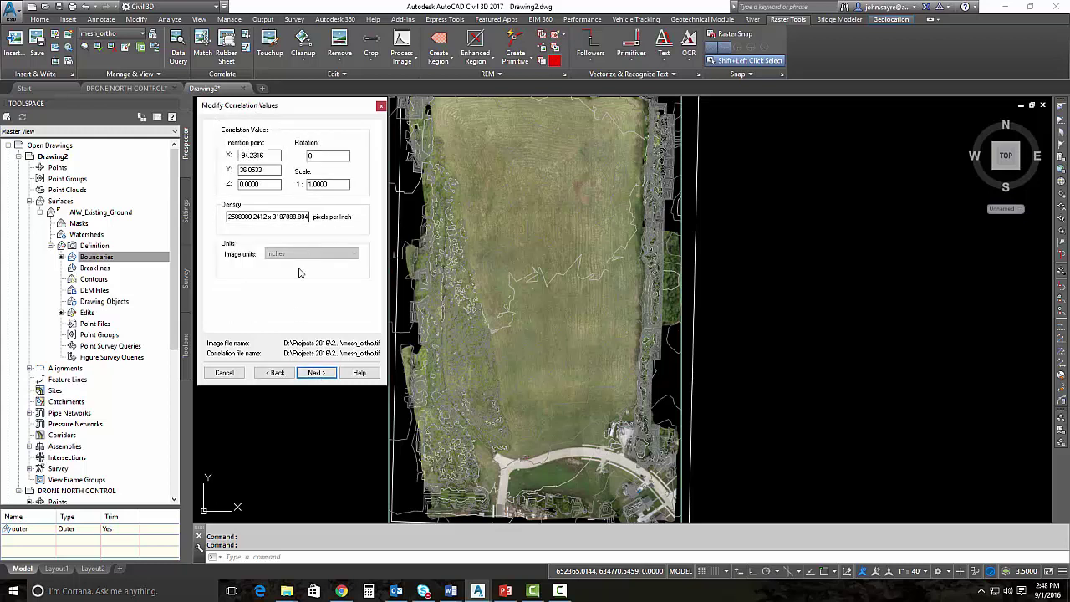
pyautogui.click(315, 373)
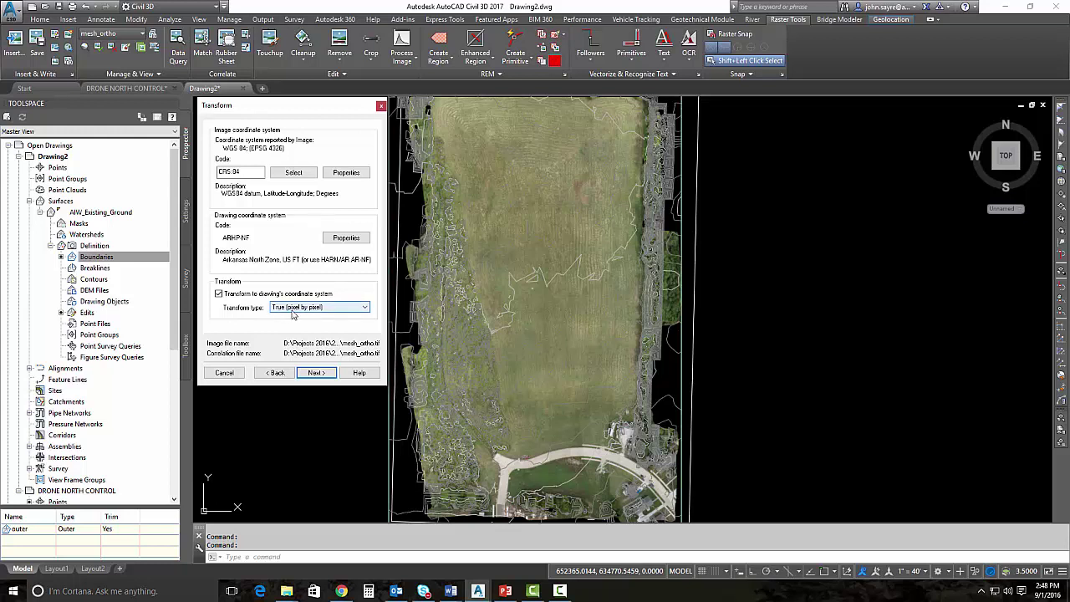
pyautogui.click(316, 372)
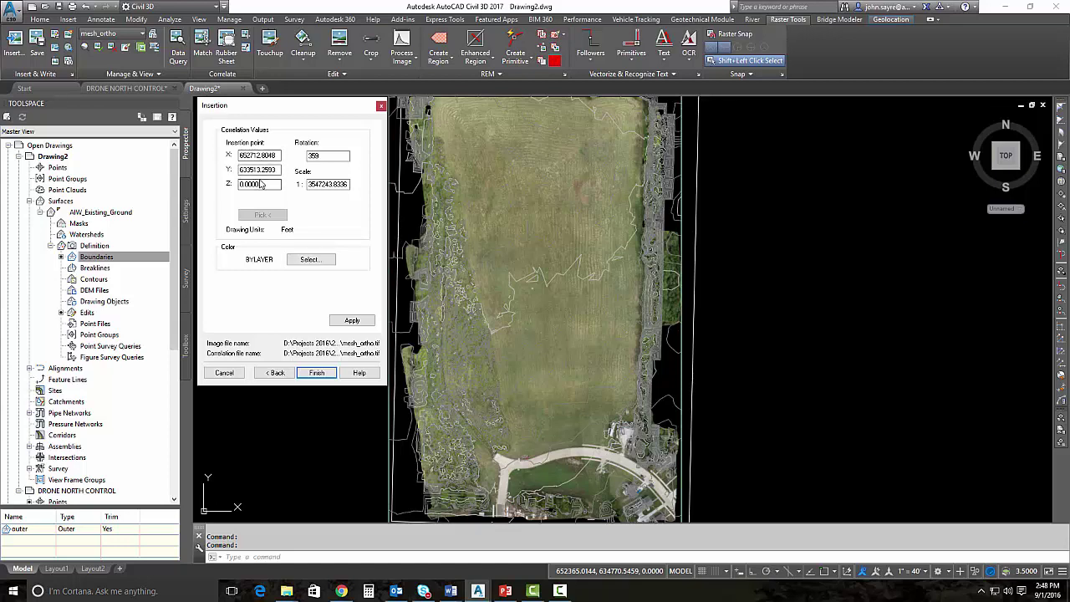
pyautogui.click(318, 373)
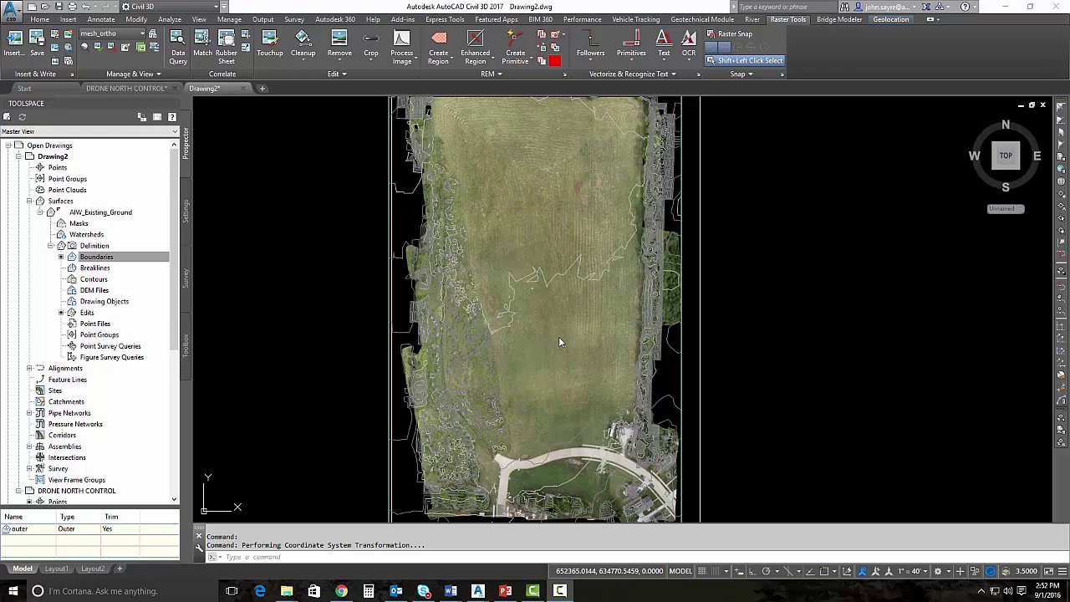
pyautogui.scroll(-2, 543, 322)
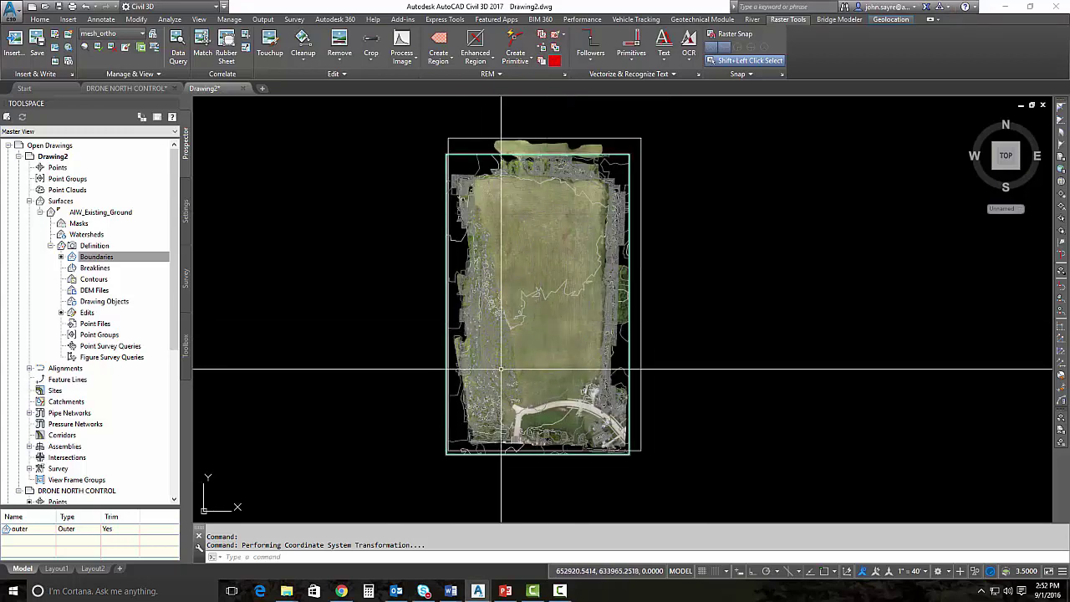
pyautogui.scroll(3, 548, 318)
pyautogui.scroll(-2, 559, 306)
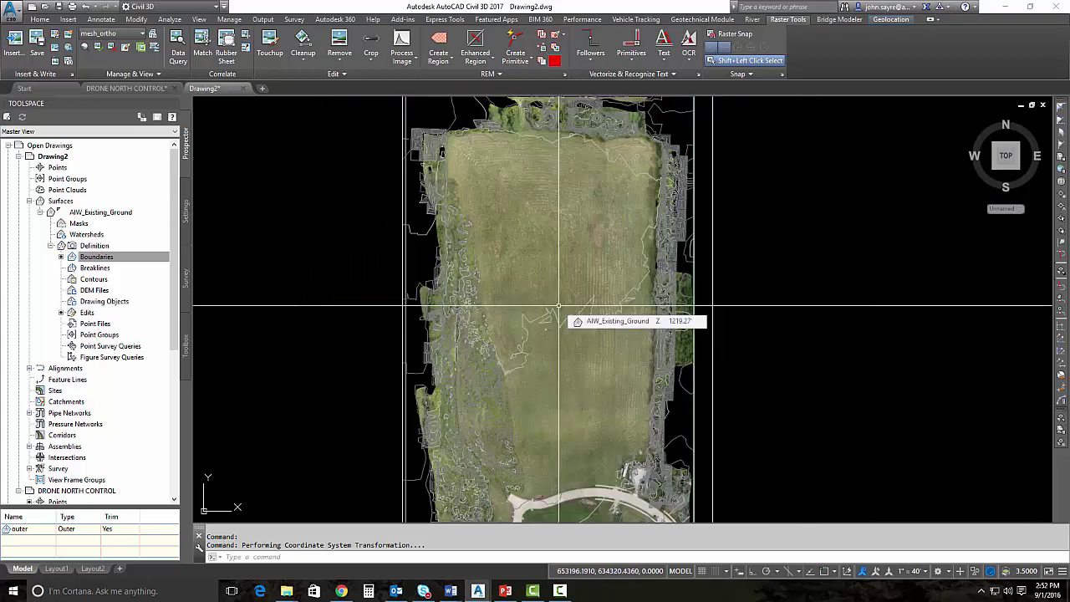